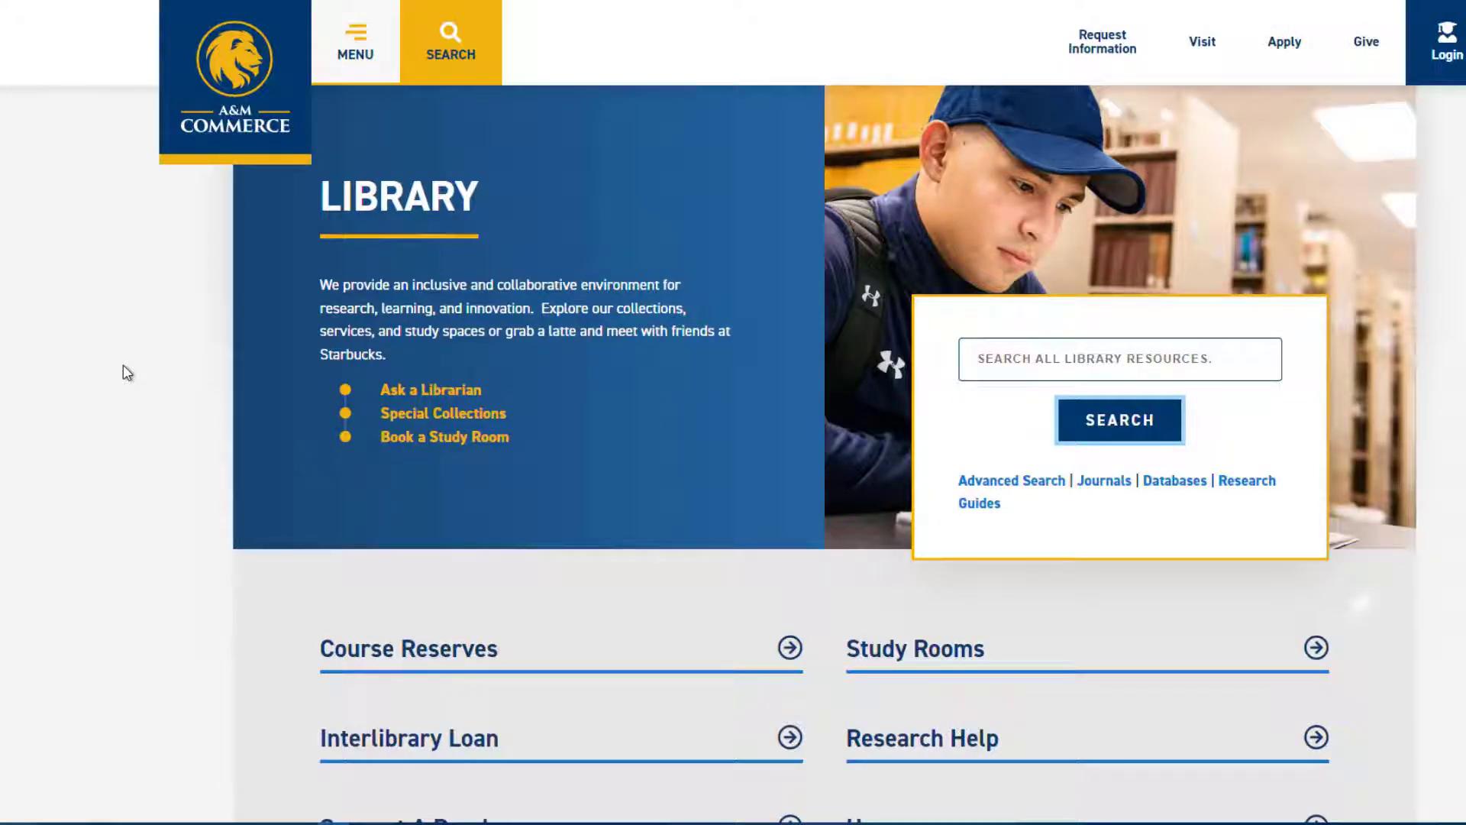
Search all library resources for 'superheroes and gender'
left_click(987, 360)
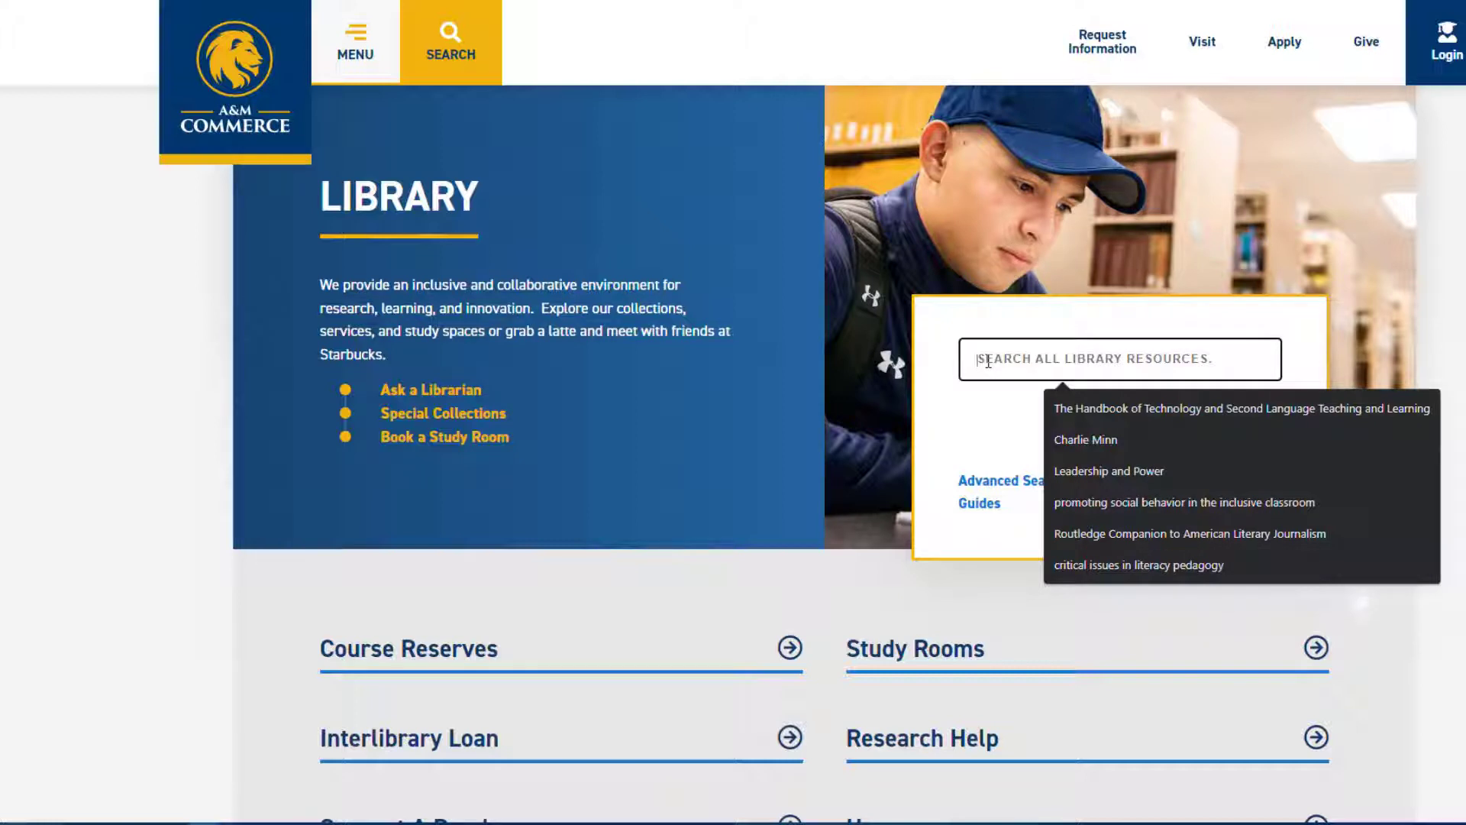
type("superheroes and g")
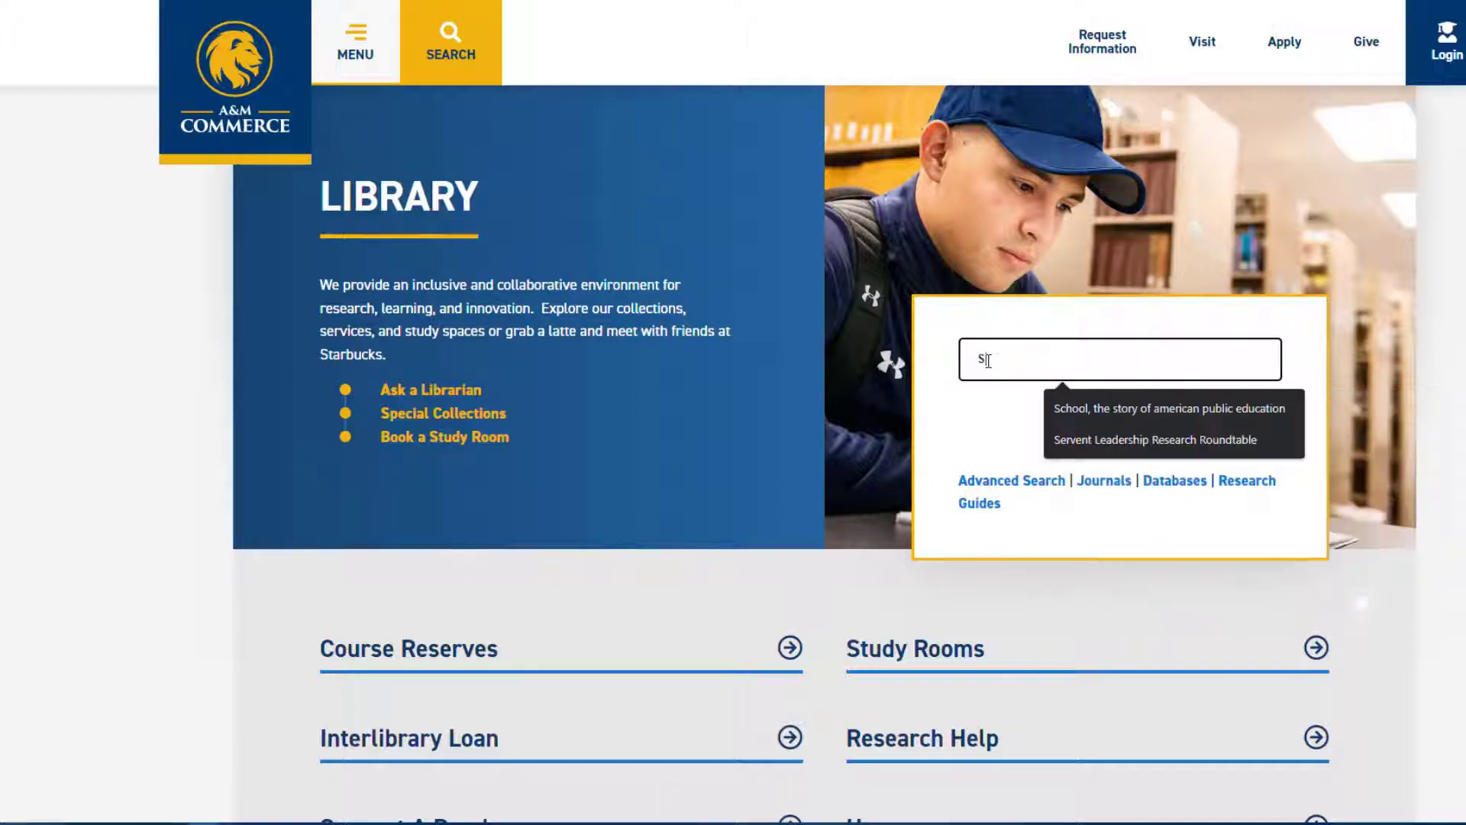
type("ender")
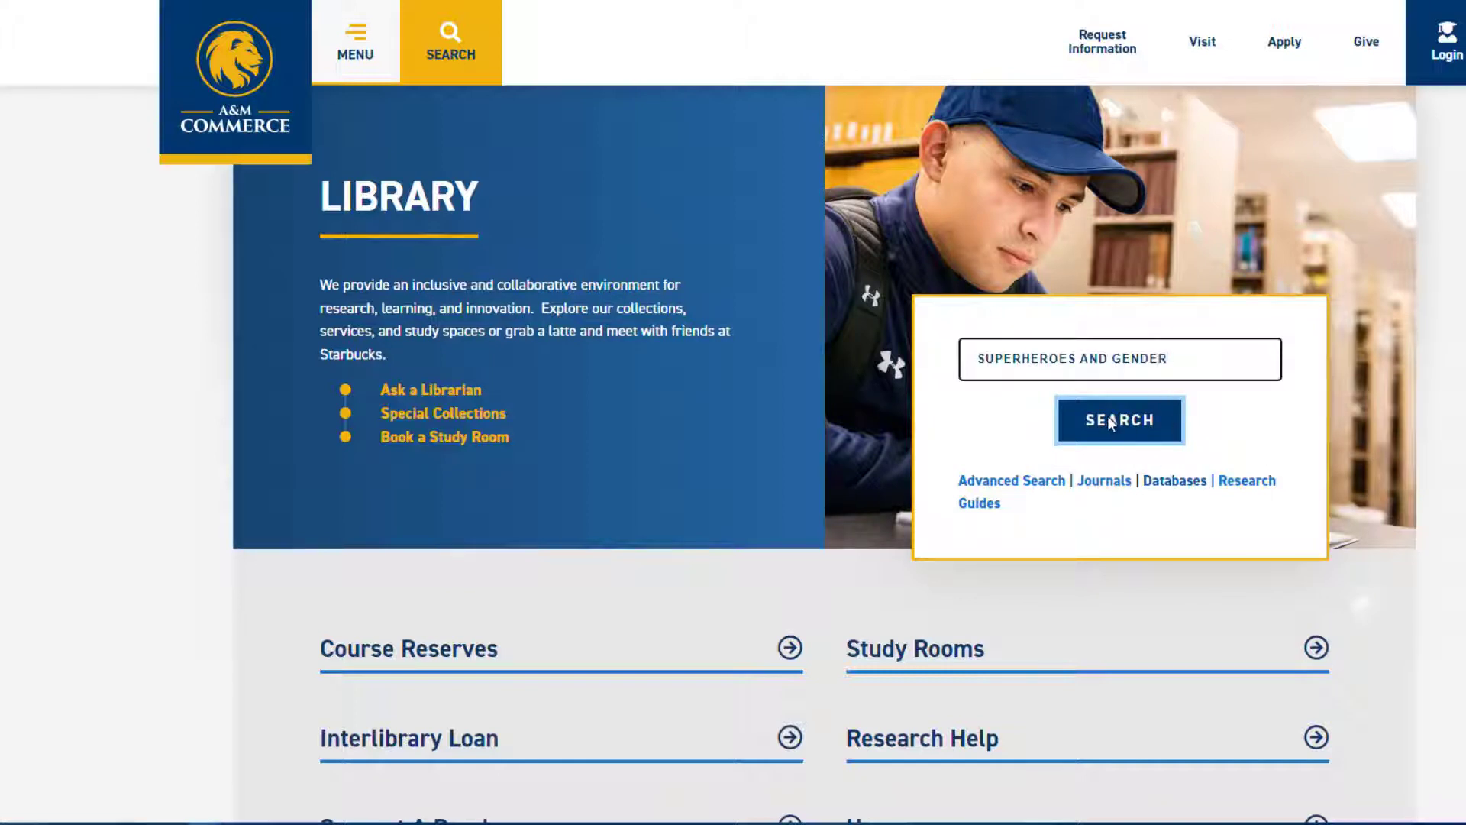
left_click(1130, 428)
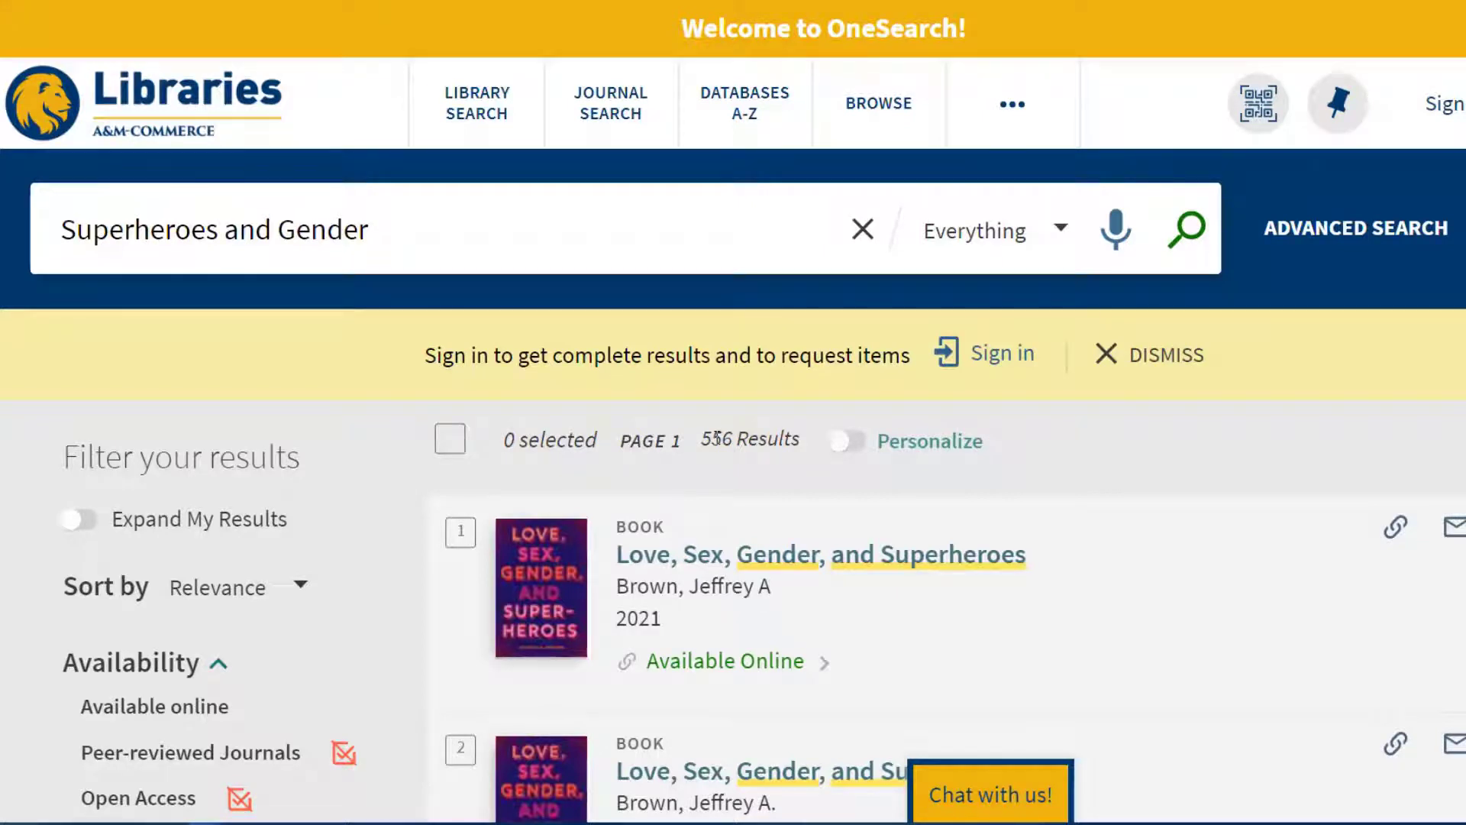
Expand the Resource Type filter to see counts such as 221 articles, 120 newspaper articles and 77 books
scroll(387, 518, "down", 2)
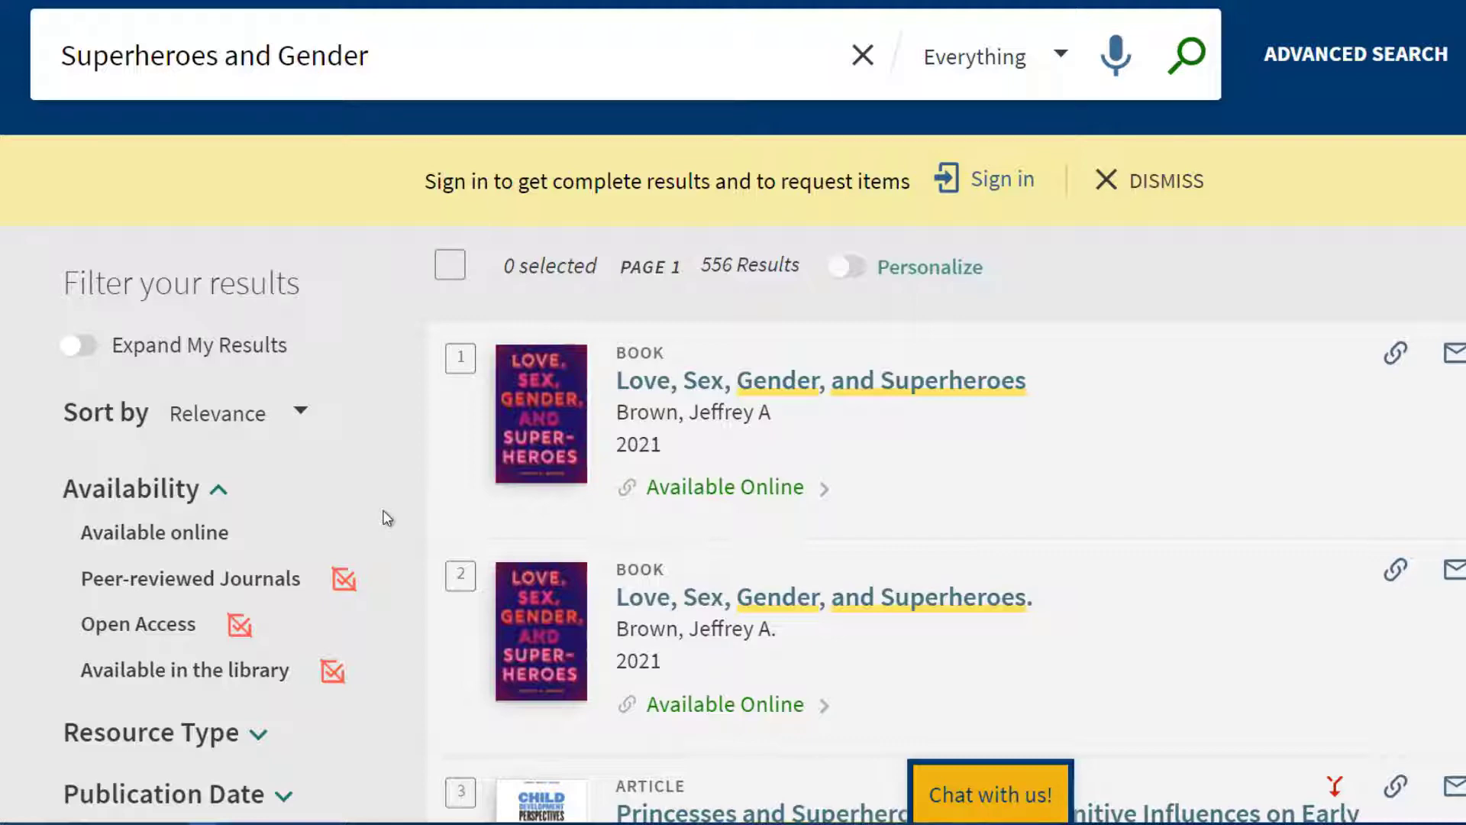
scroll(387, 518, "down", 3)
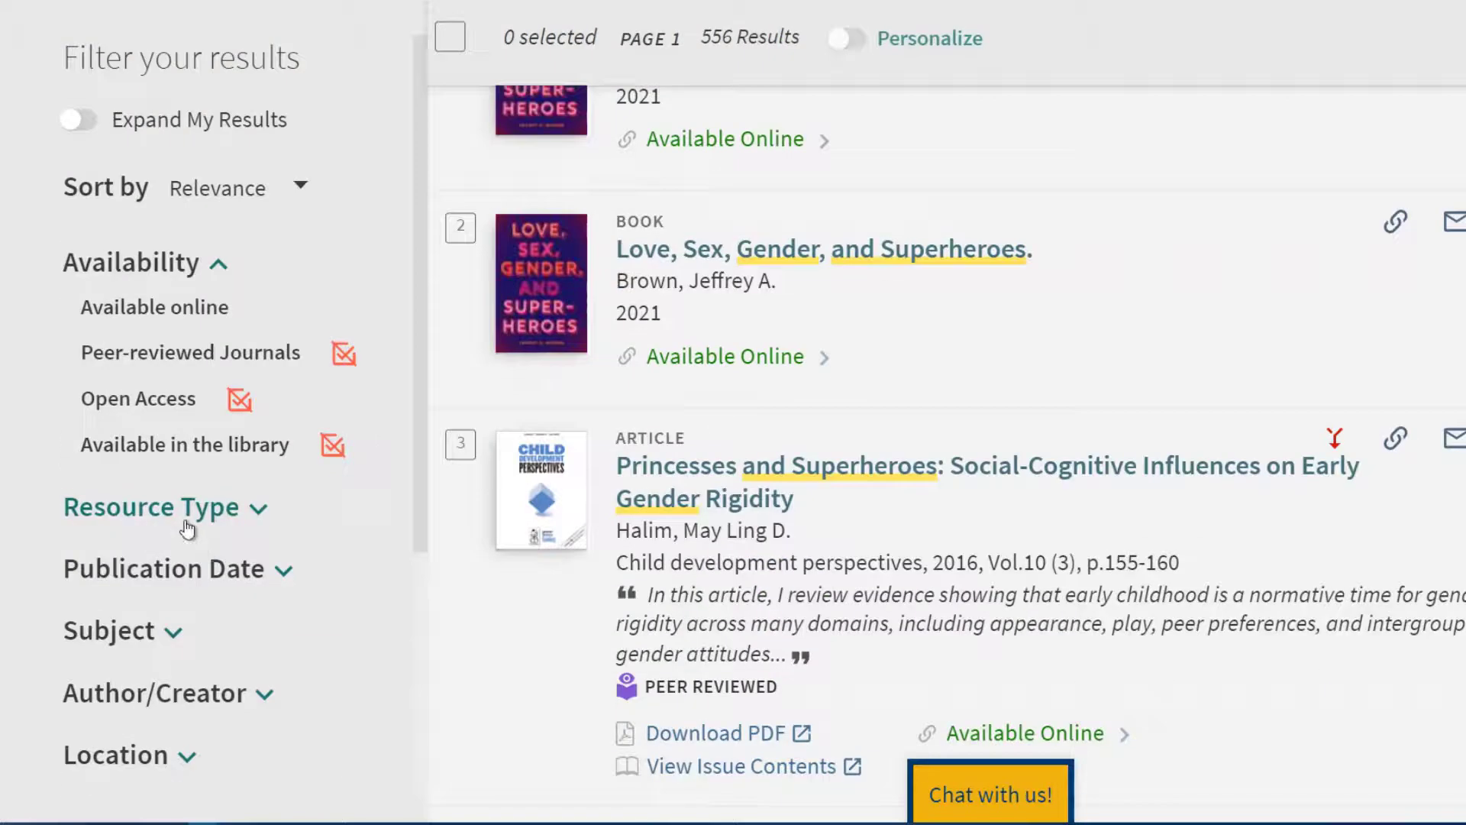
left_click(194, 511)
scroll(308, 519, "down", 3)
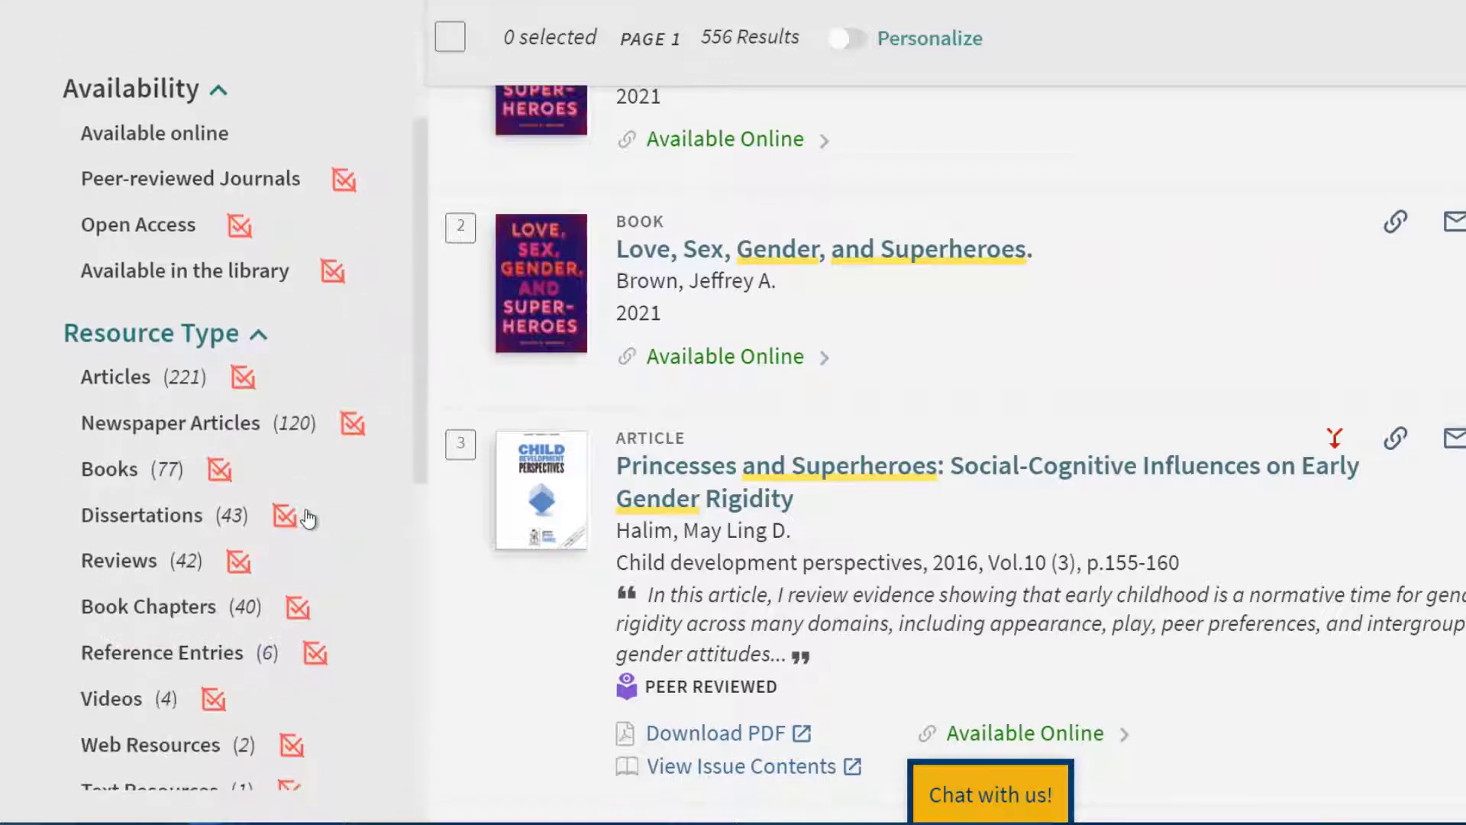
scroll(307, 519, "down", 1)
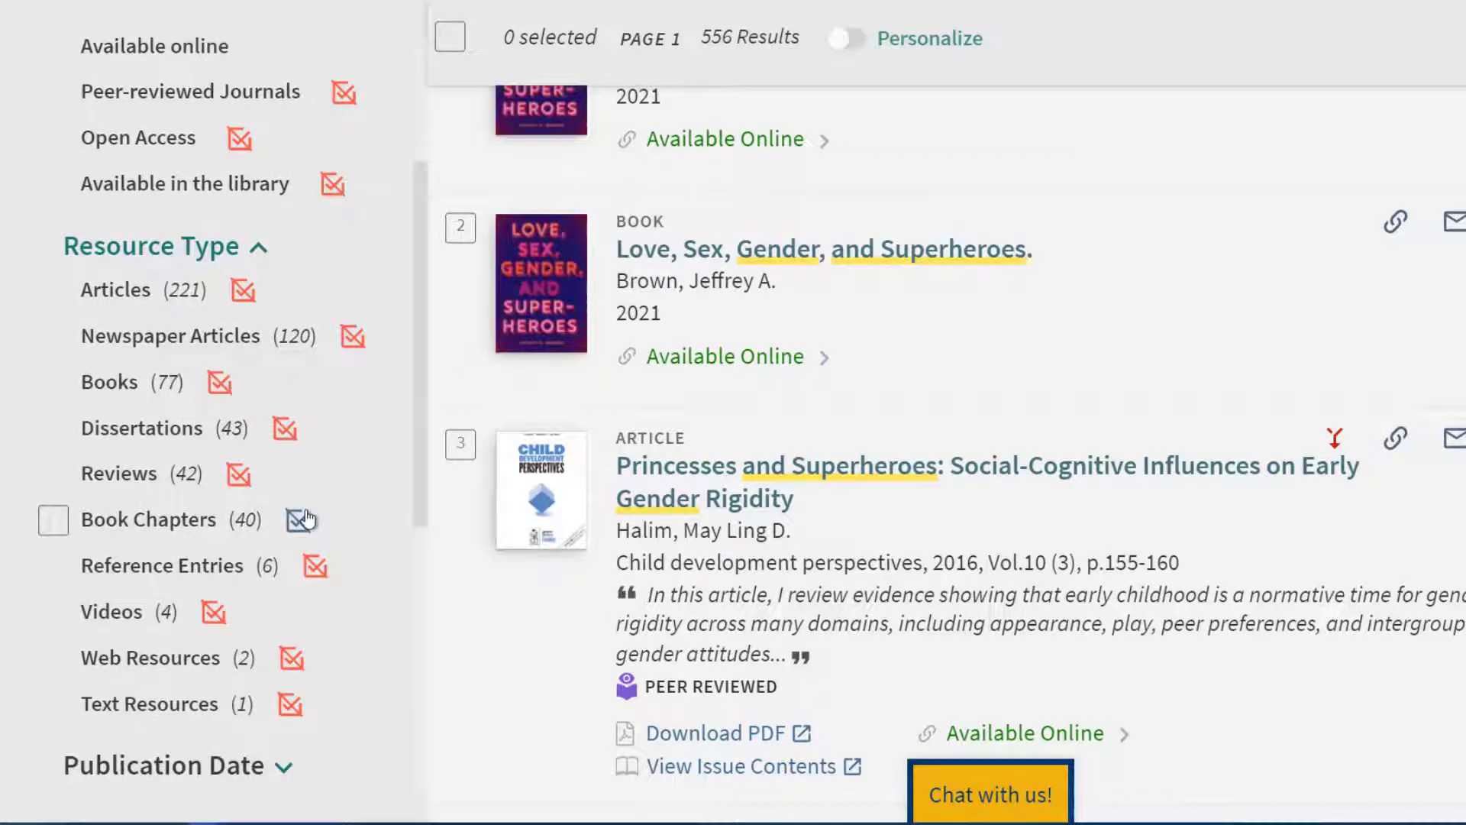
scroll(304, 519, "down", 1)
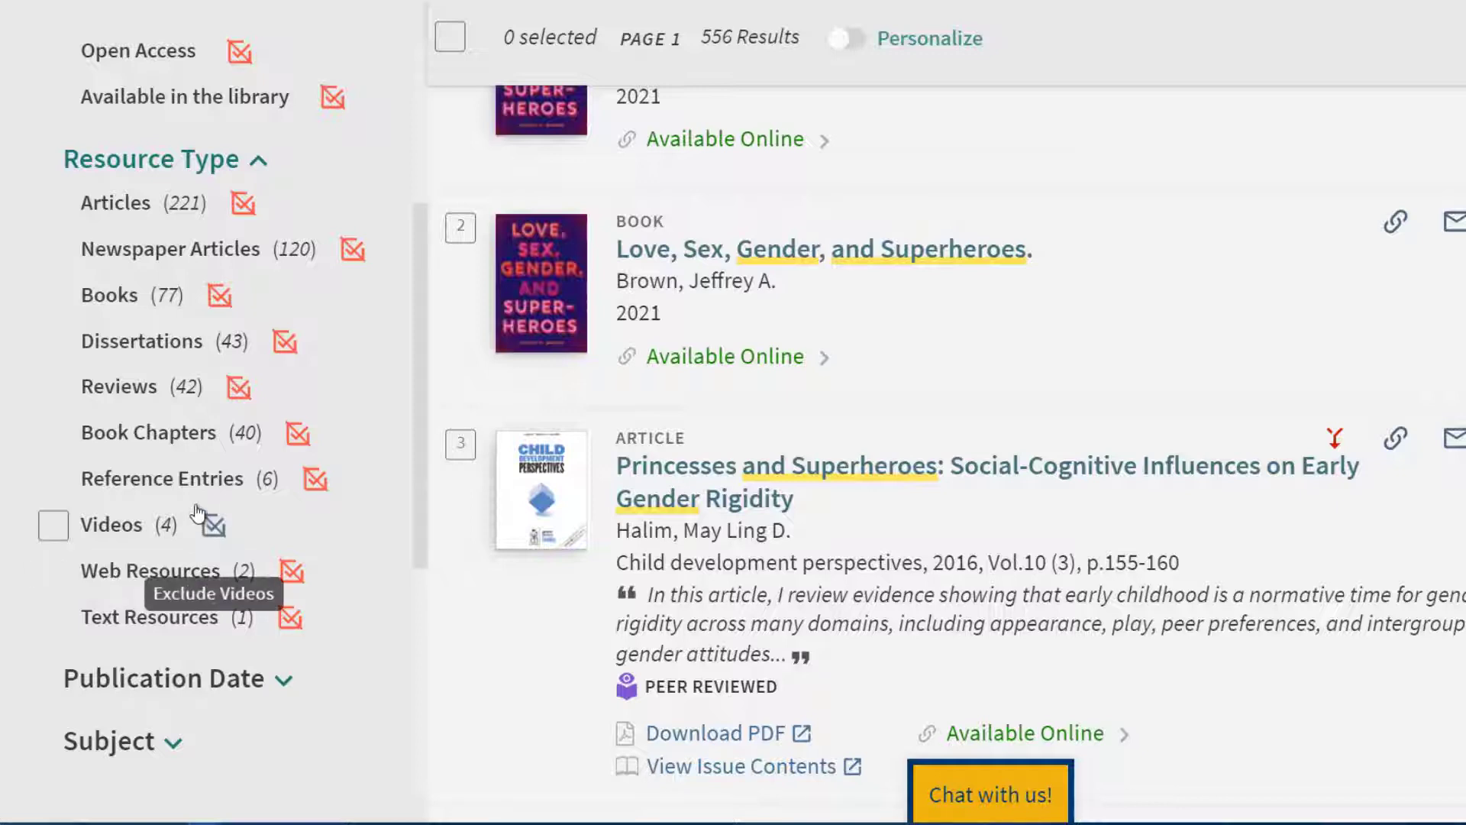
scroll(198, 512, "up", 5)
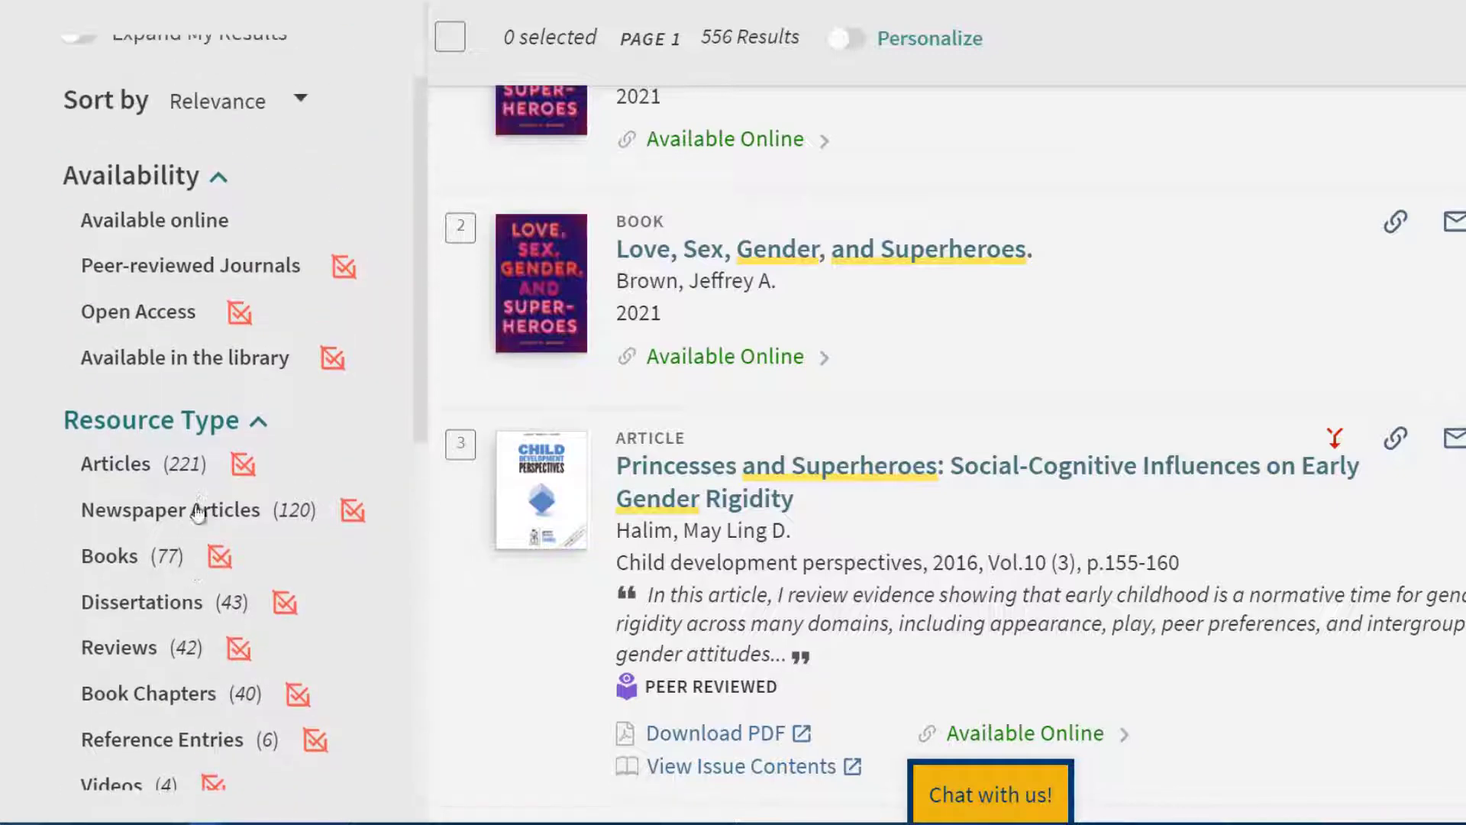
scroll(195, 509, "up", 1)
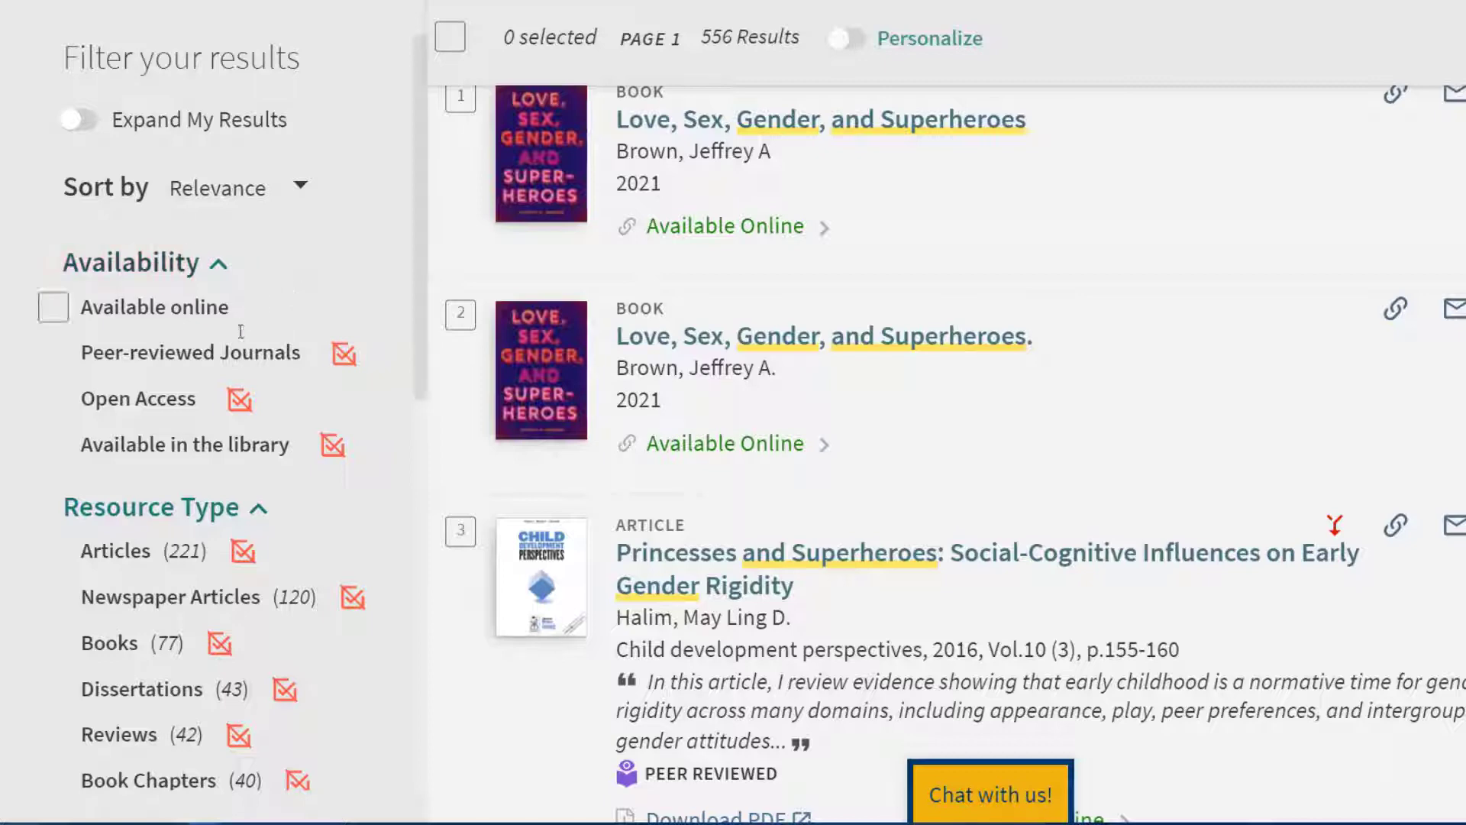
Apply the Peer-reviewed Journals availability filter, leaving 146 peer-reviewed articles
left_click(234, 359)
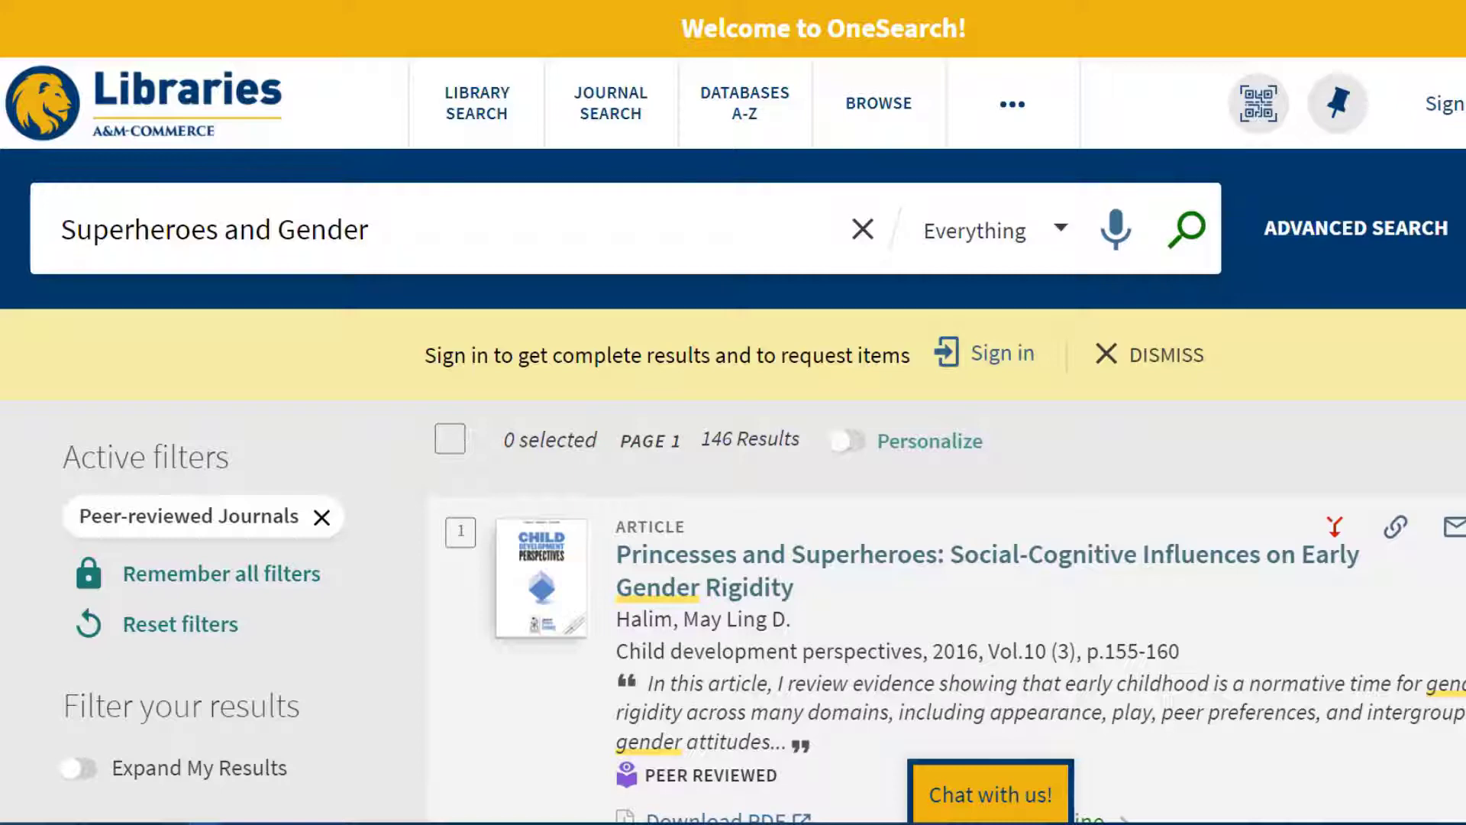
scroll(388, 526, "down", 2)
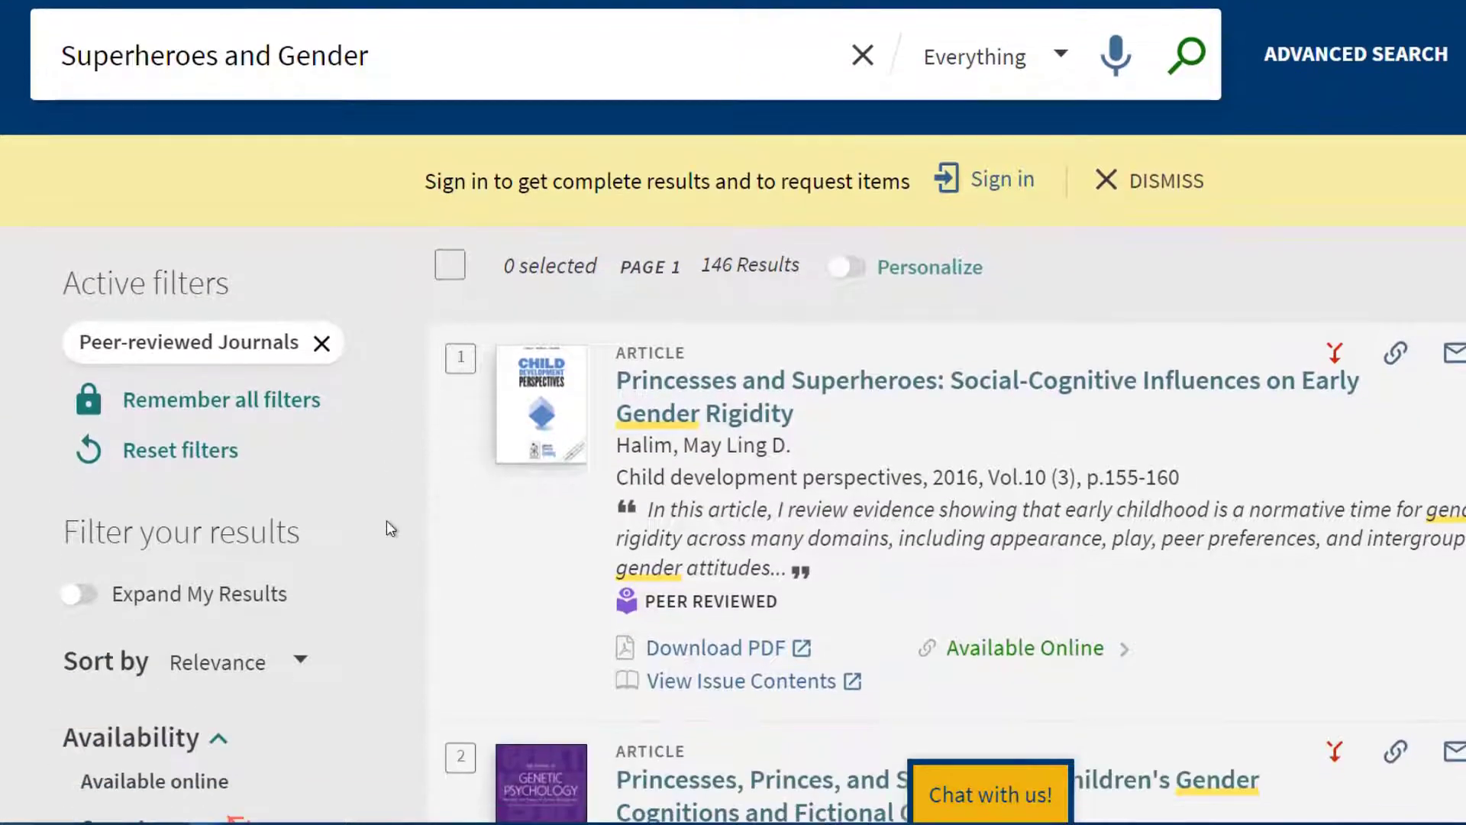
scroll(386, 520, "down", 1)
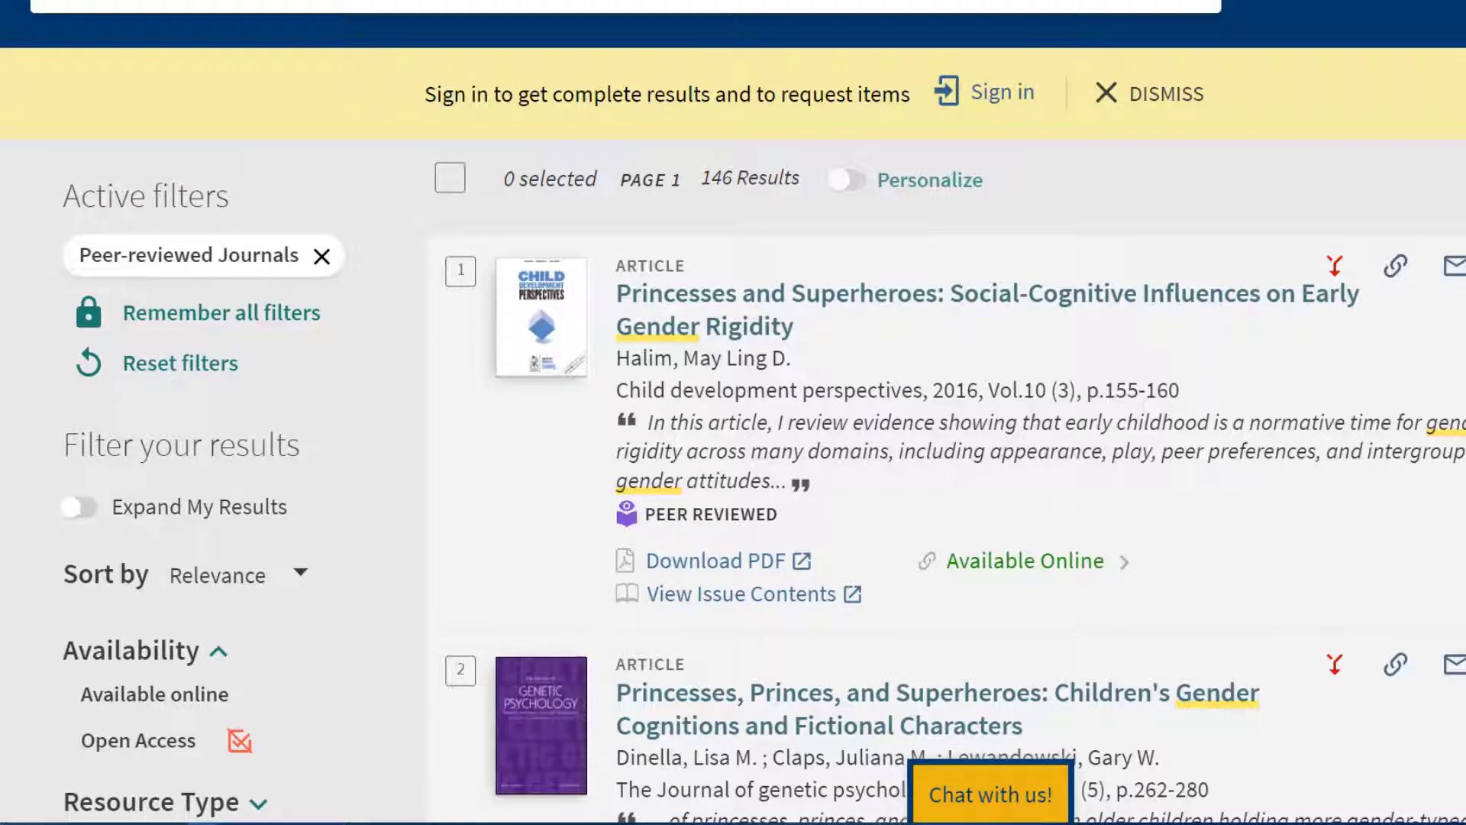
scroll(84, 572, "down", 1)
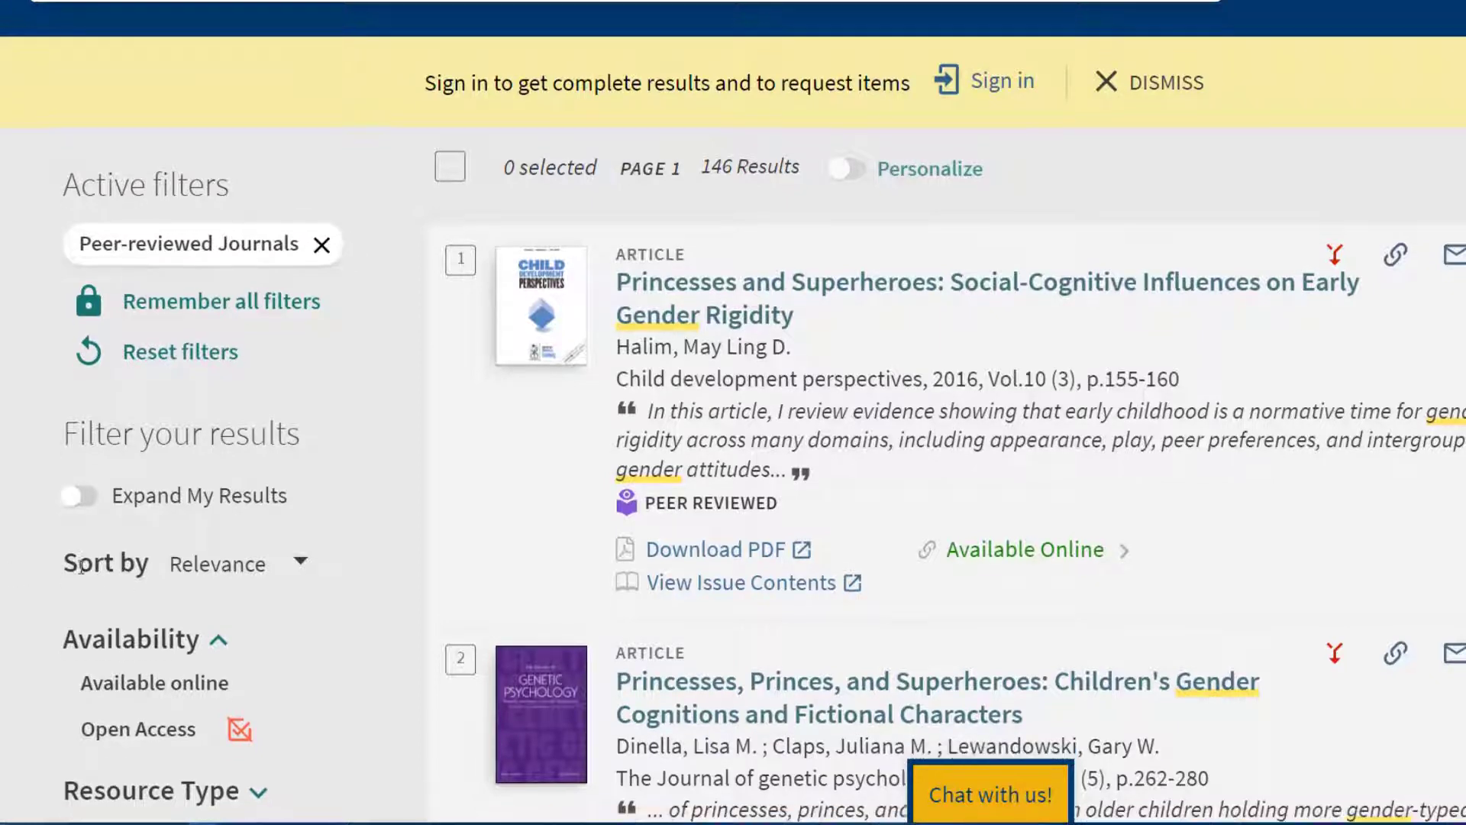
scroll(82, 574, "down", 3)
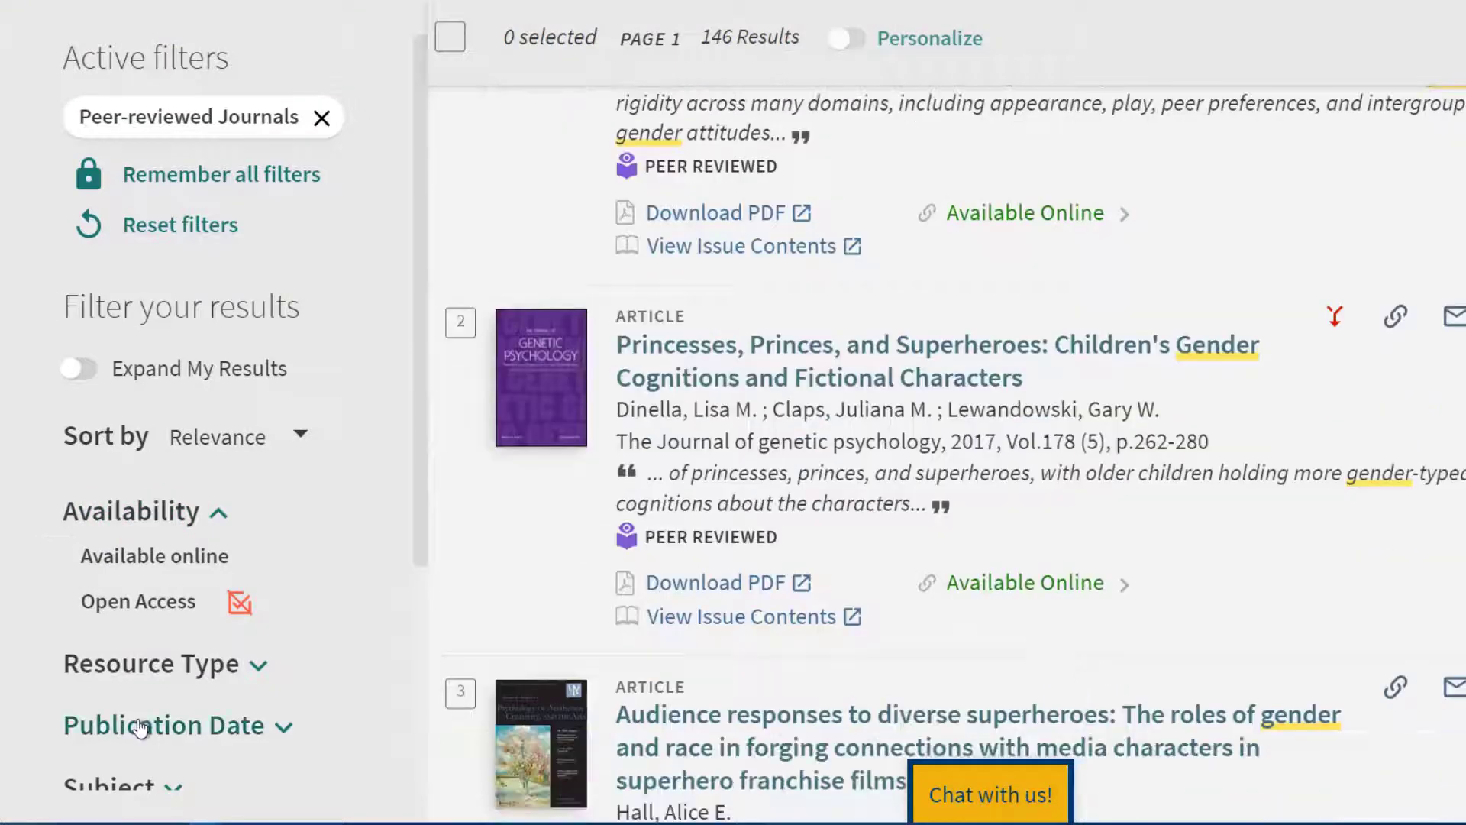
Change the Publication Date range from 1998 to 2015 through 2022 and refine to 91 results
left_click(141, 725)
scroll(145, 642, "down", 2)
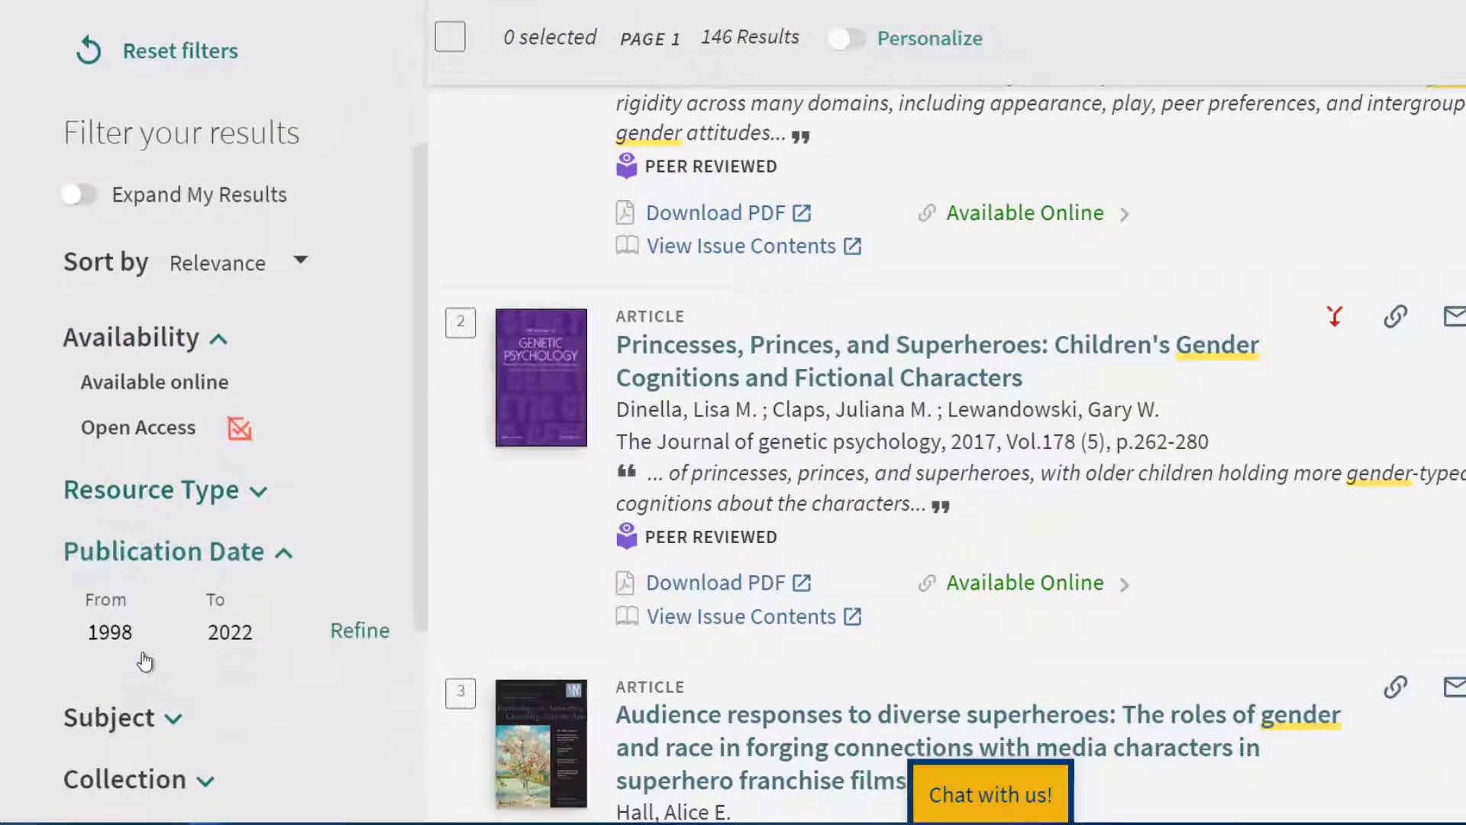
left_click_drag(89, 630, 138, 634)
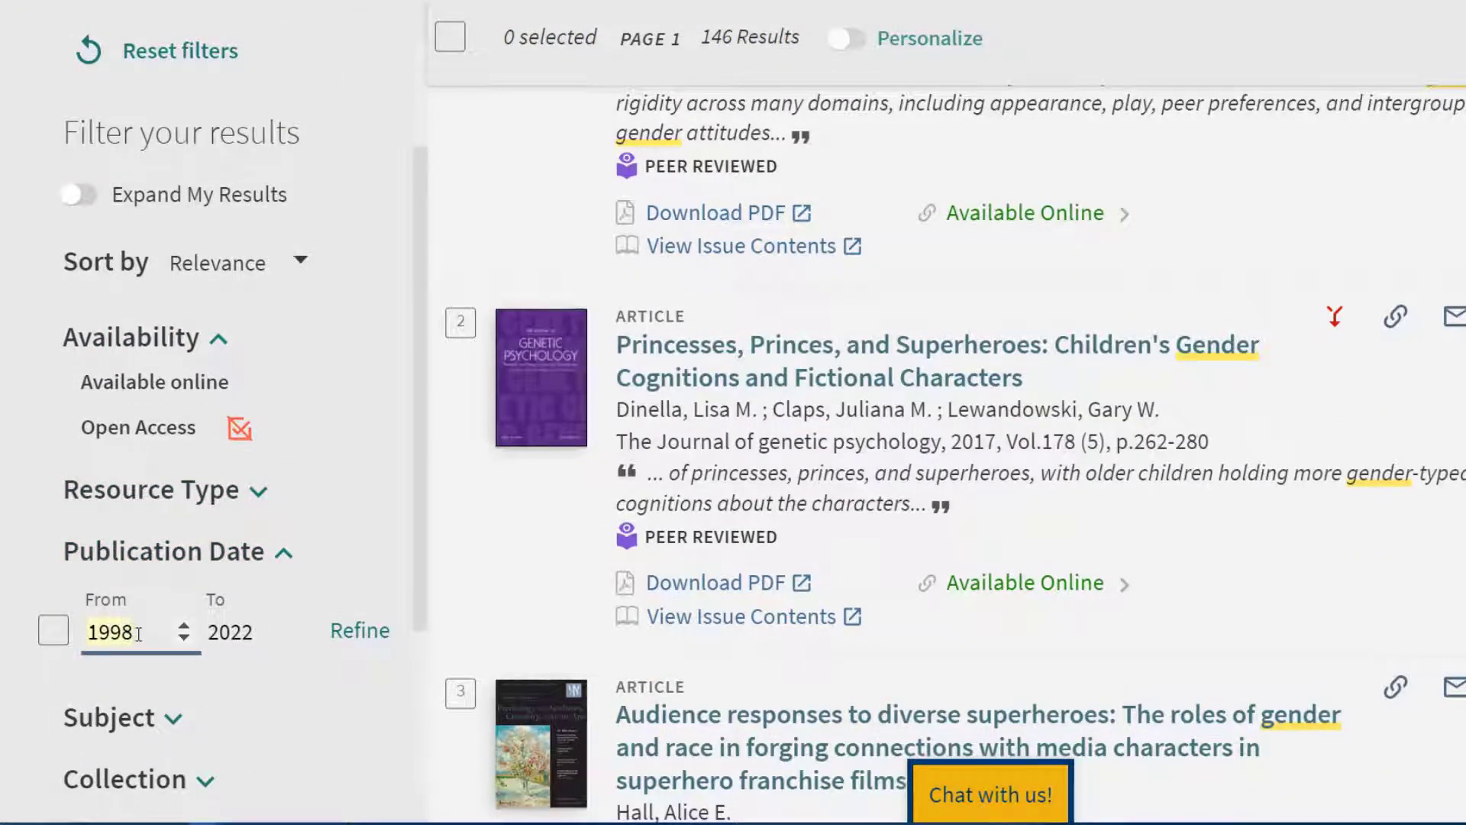
type("2015")
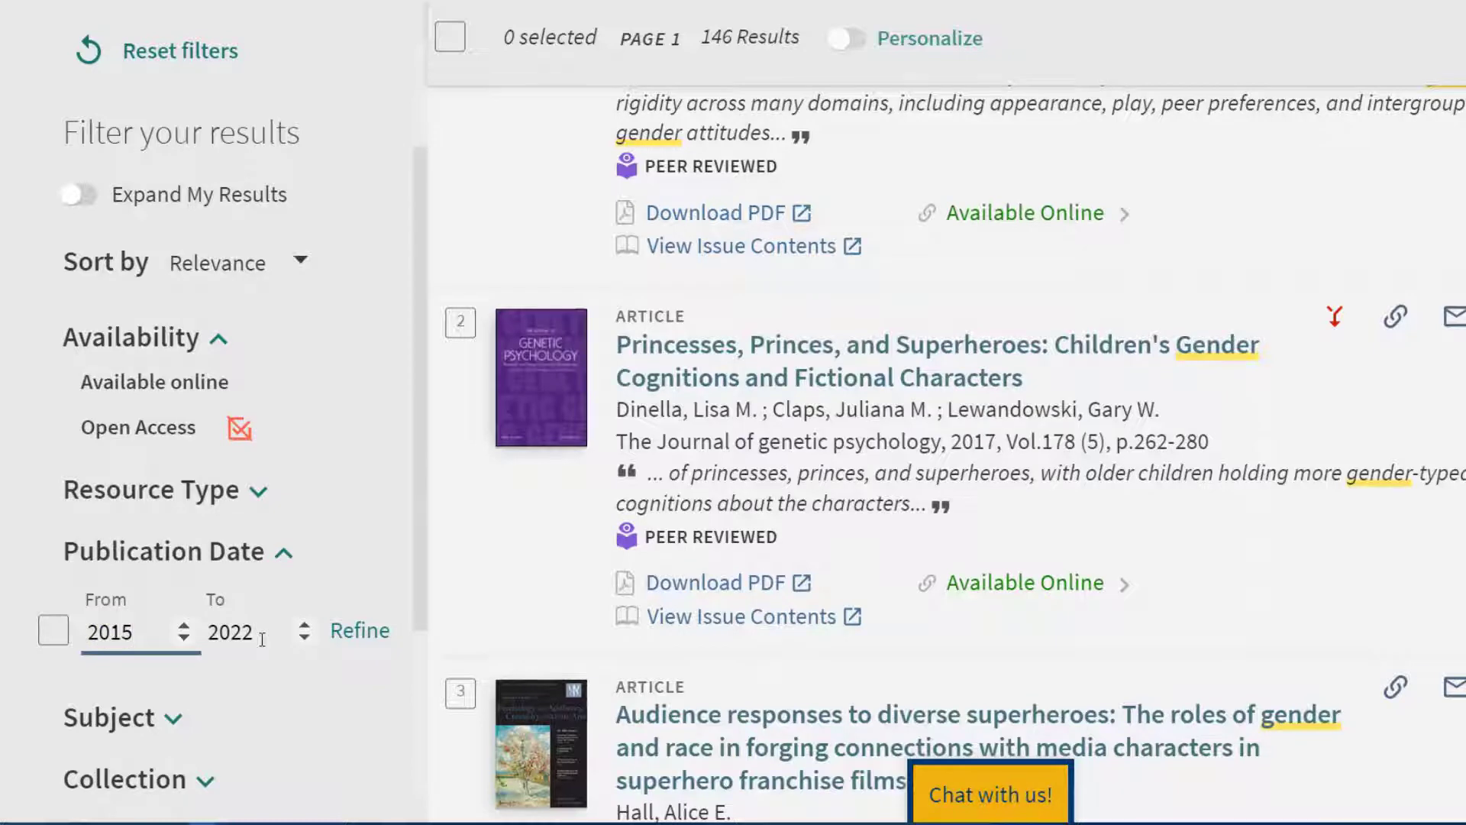
left_click(355, 634)
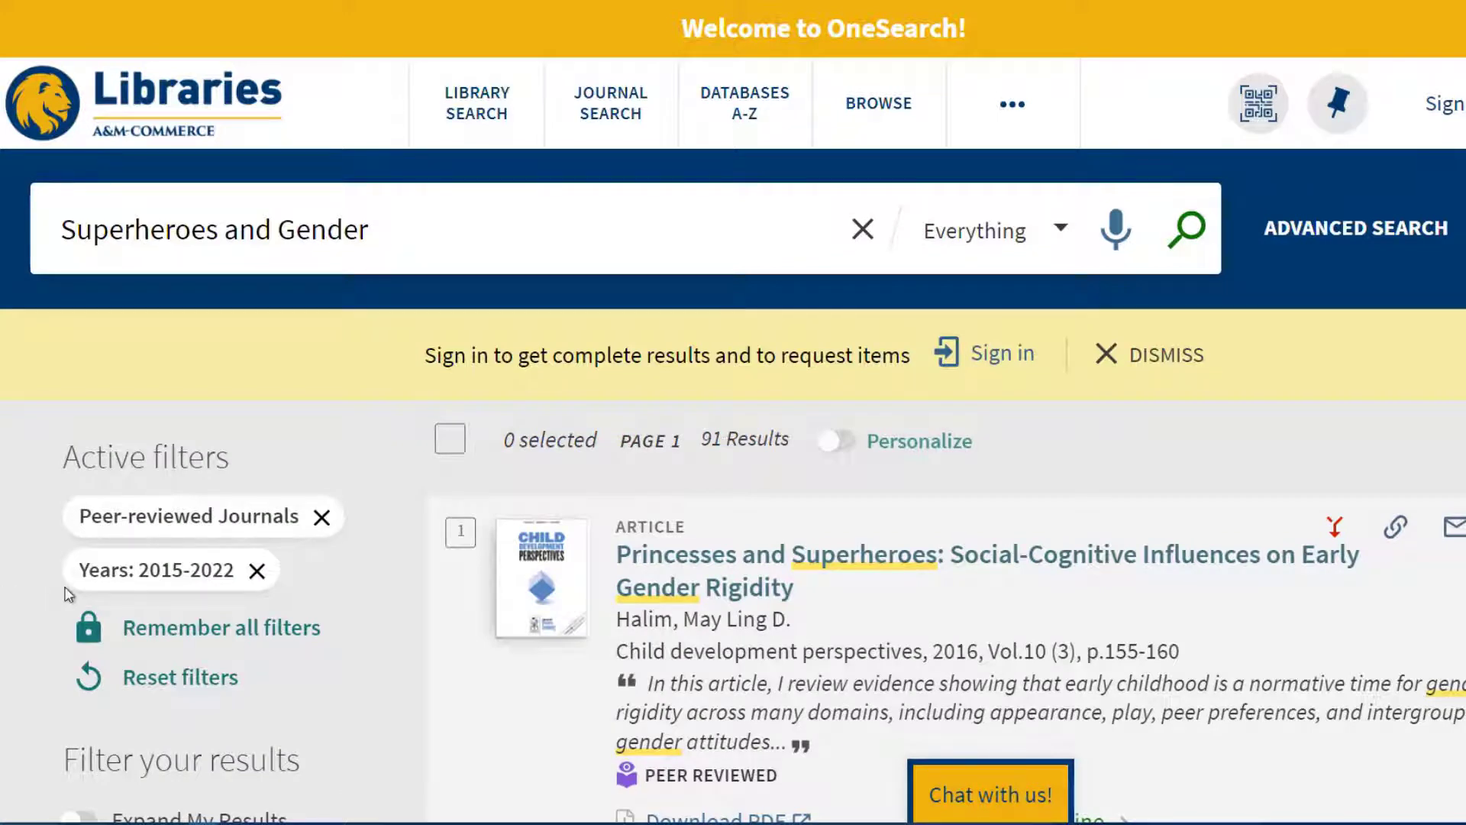
Expand the Subject facet to list Superheroes (53), Gender (41), Social Sciences (34) and other subjects
scroll(204, 561, "down", 5)
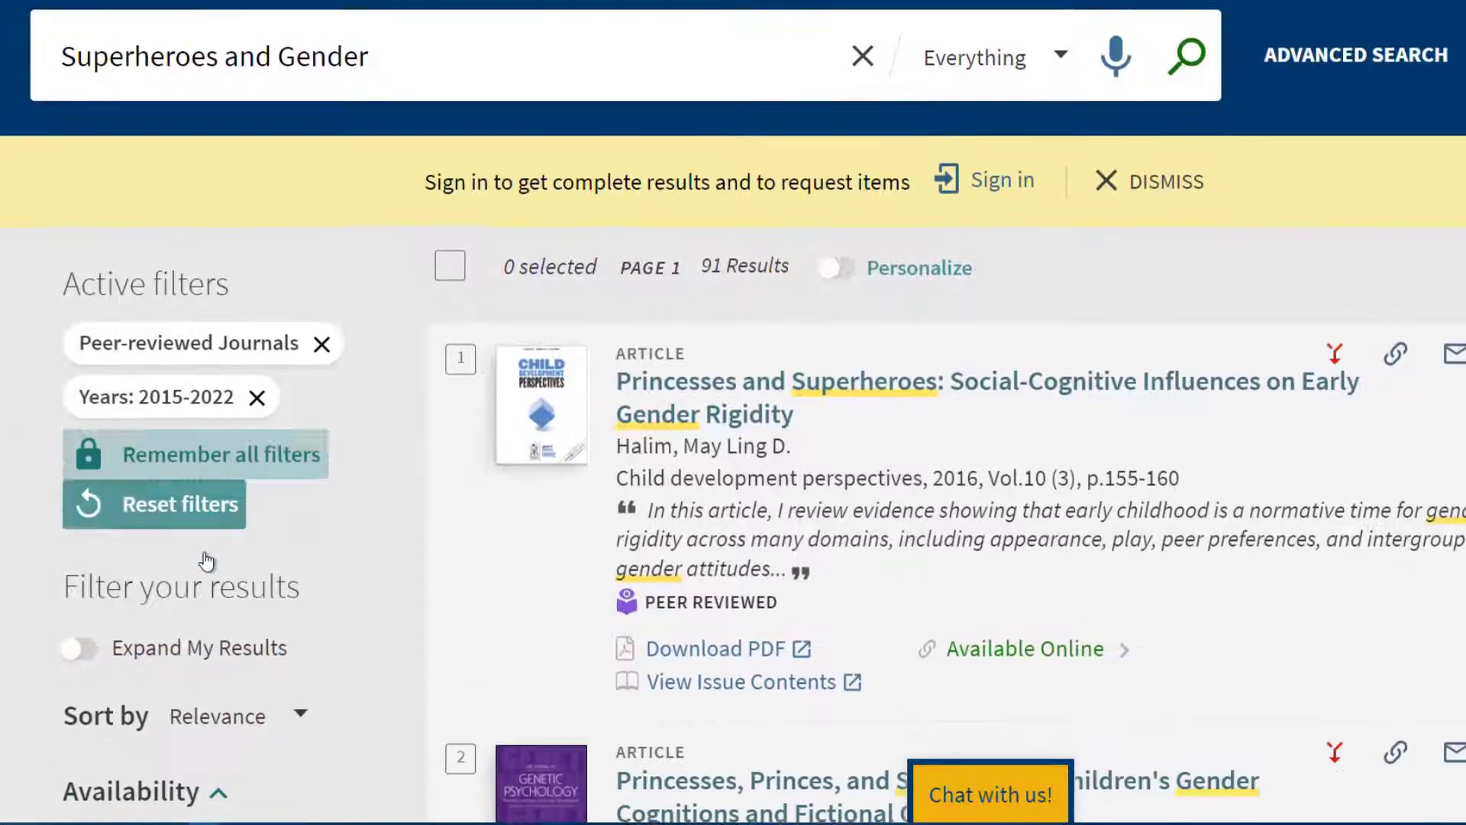
scroll(191, 611, "down", 3)
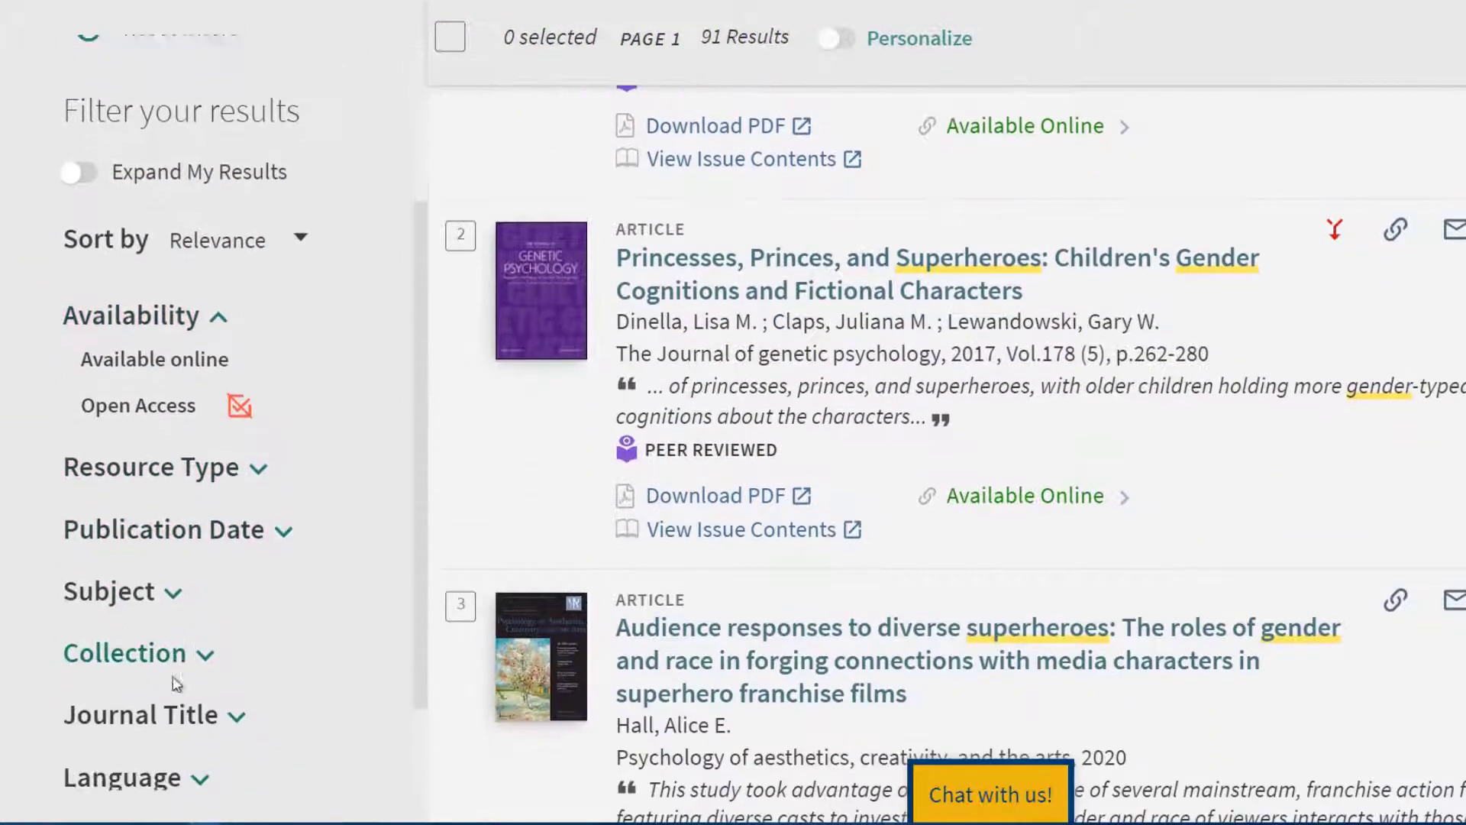
left_click(113, 587)
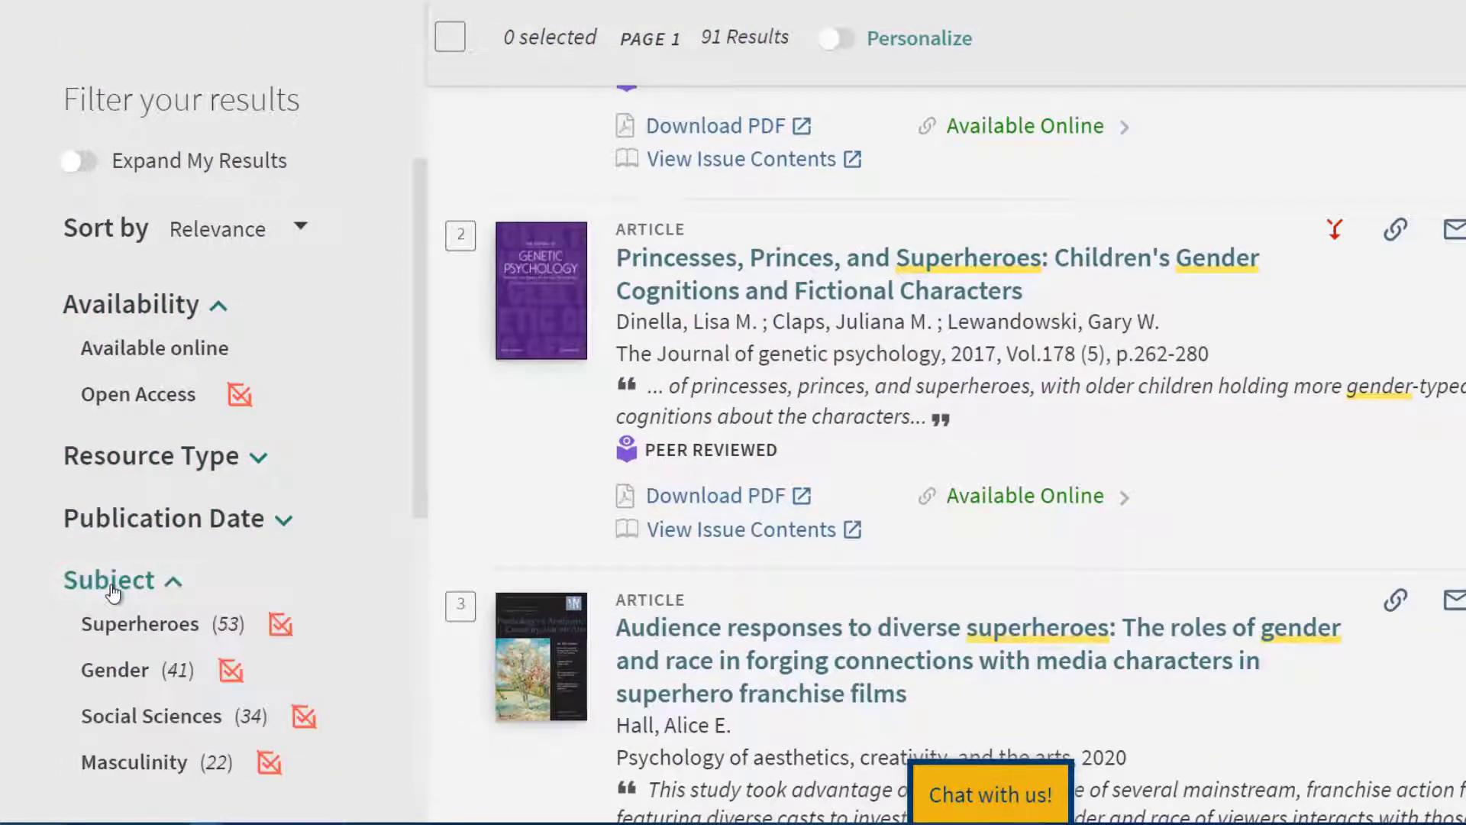
scroll(177, 564, "down", 1)
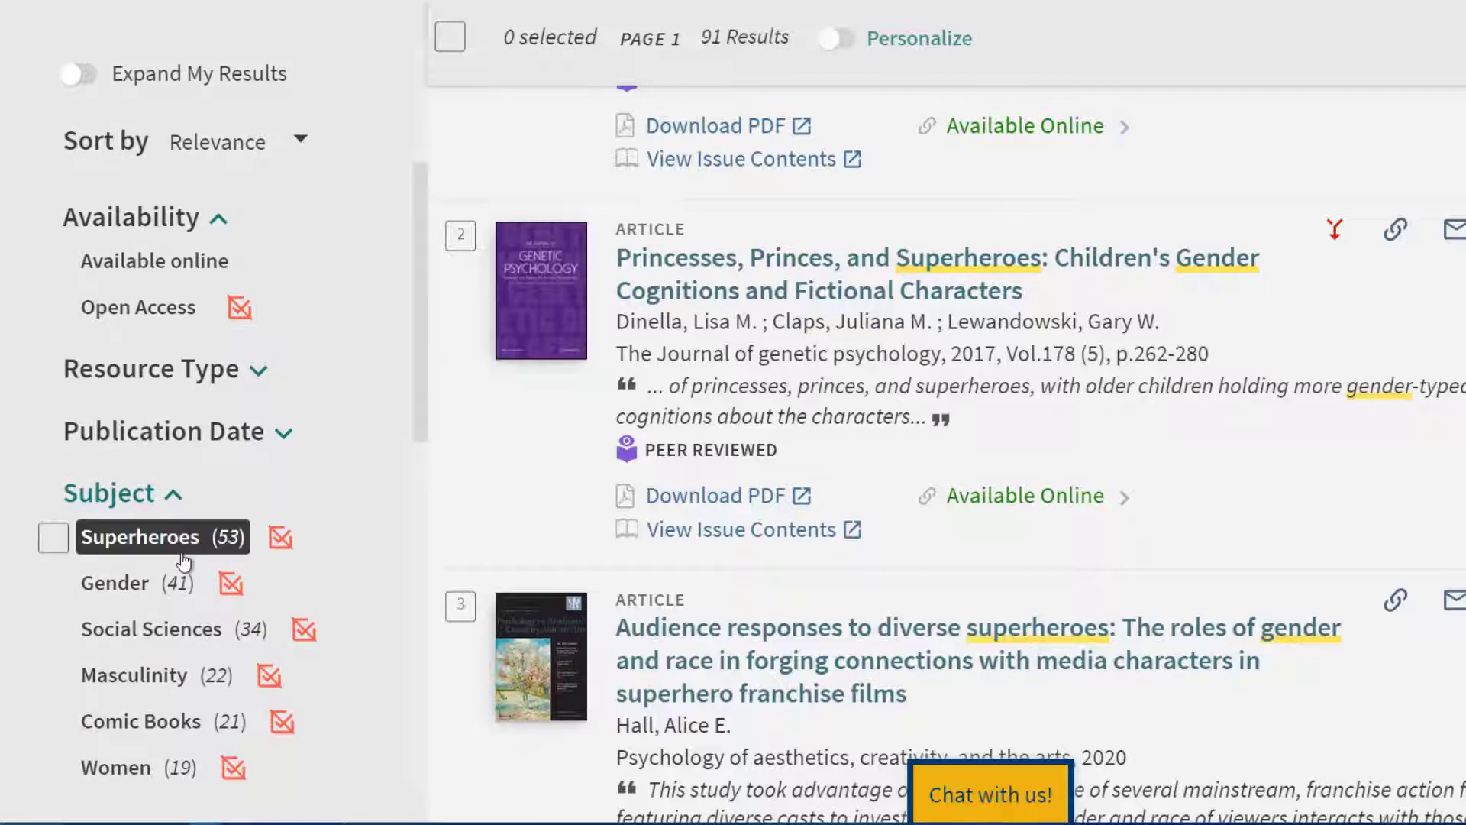
scroll(180, 561, "down", 1)
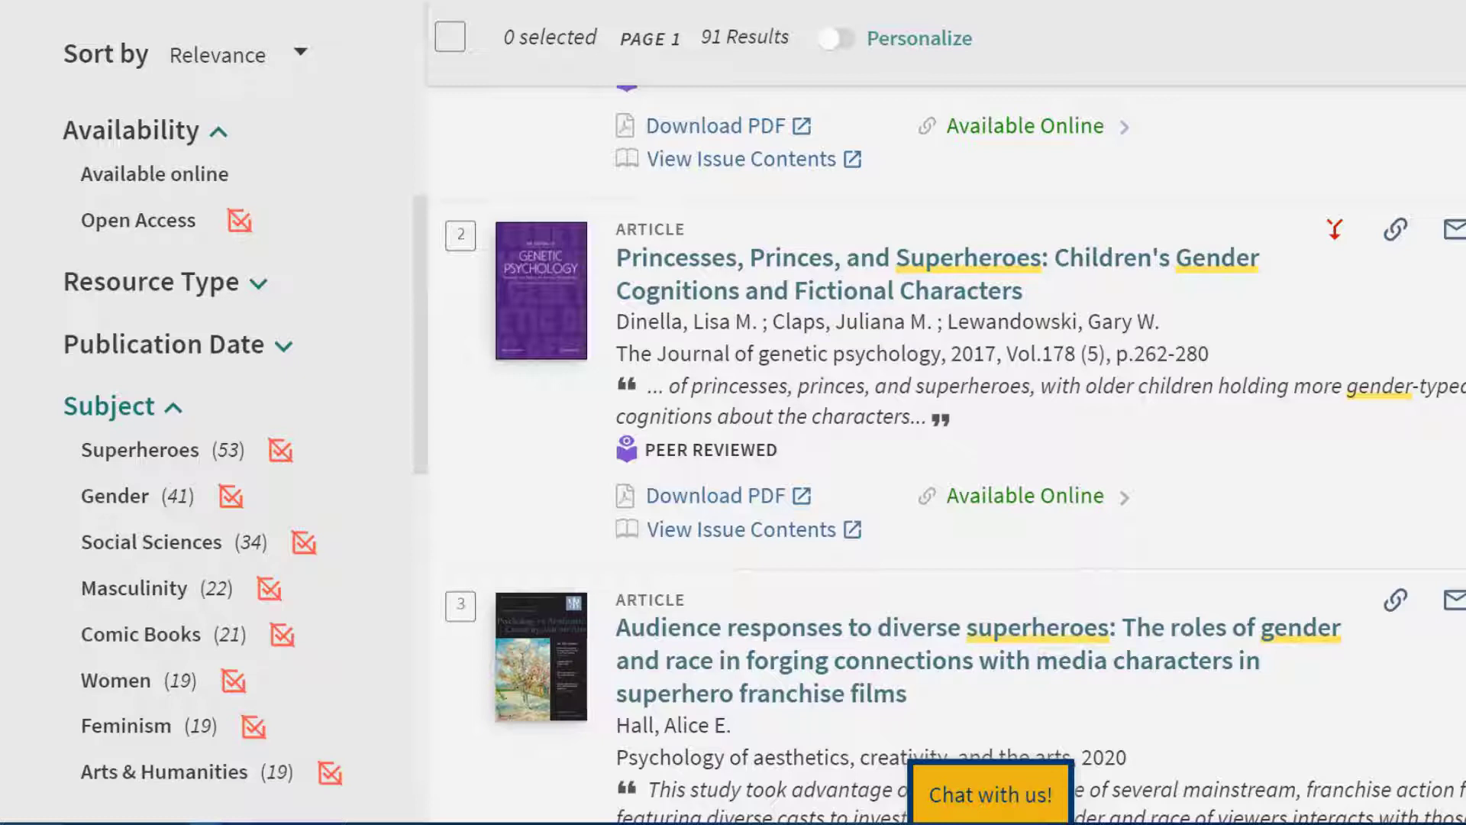
scroll(196, 458, "down", 1)
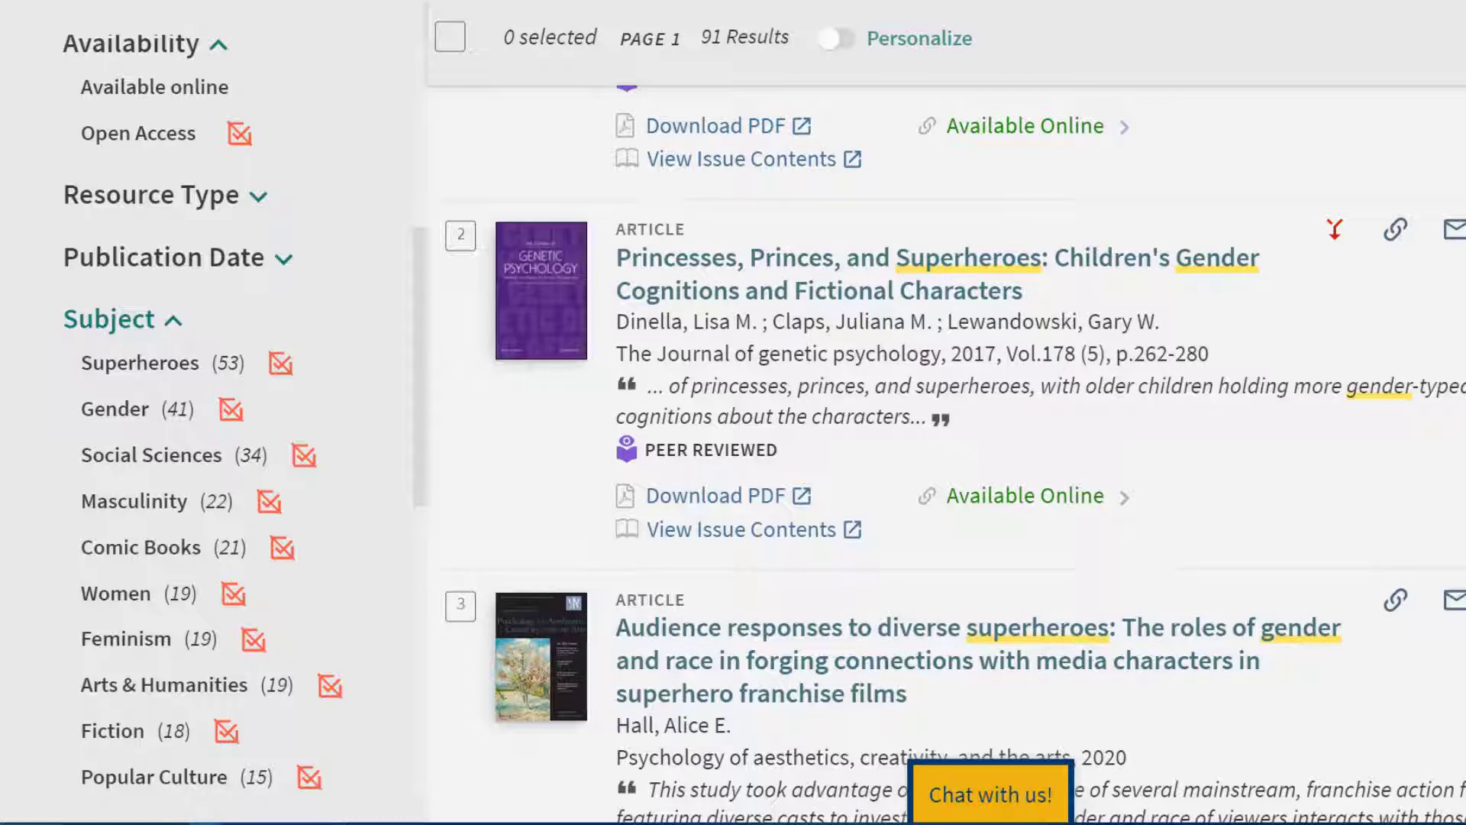
Limit the results to the Gender subject
left_click(114, 410)
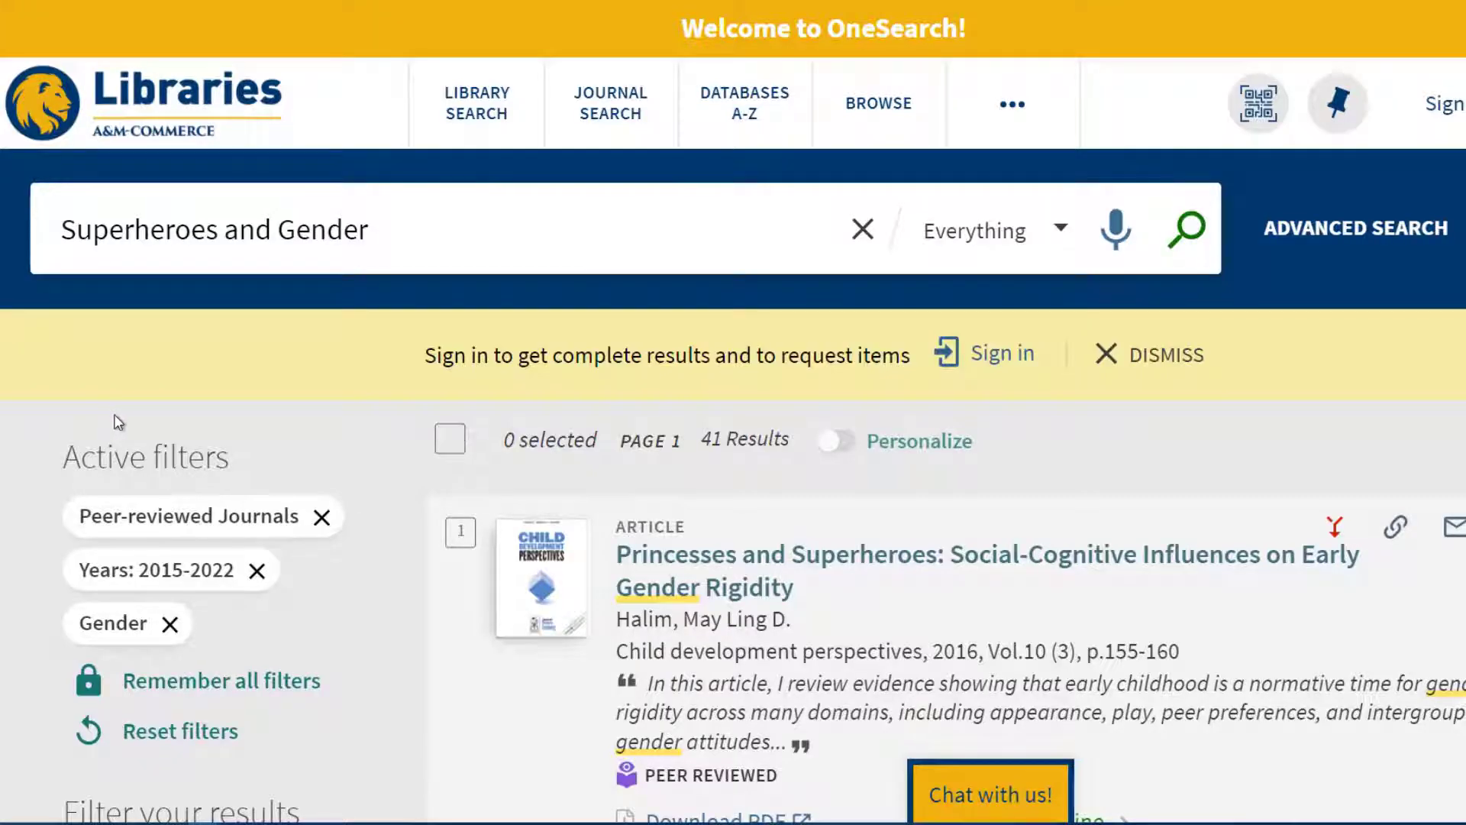
scroll(118, 415, "down", 1)
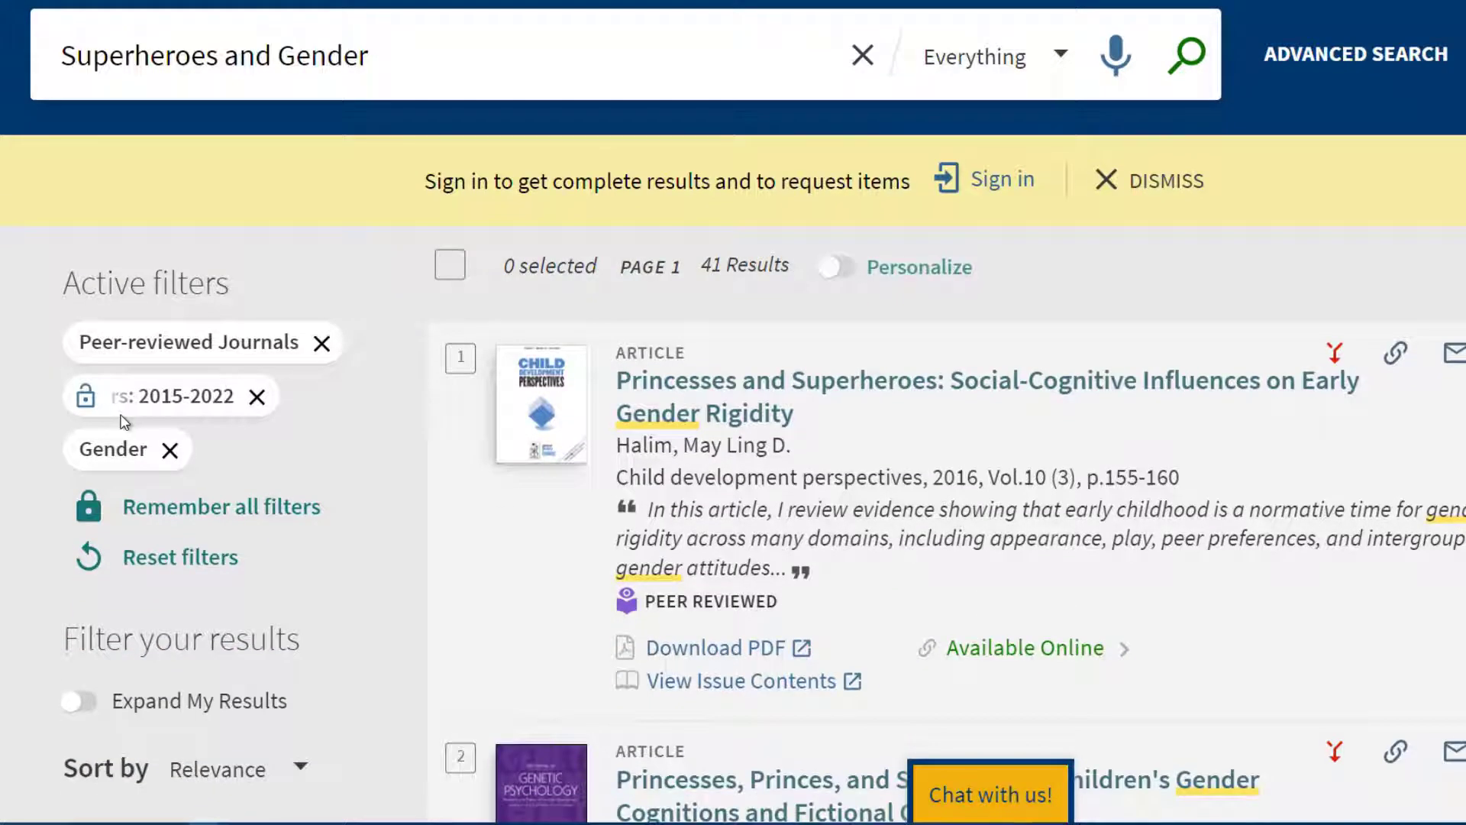
scroll(123, 419, "down", 2)
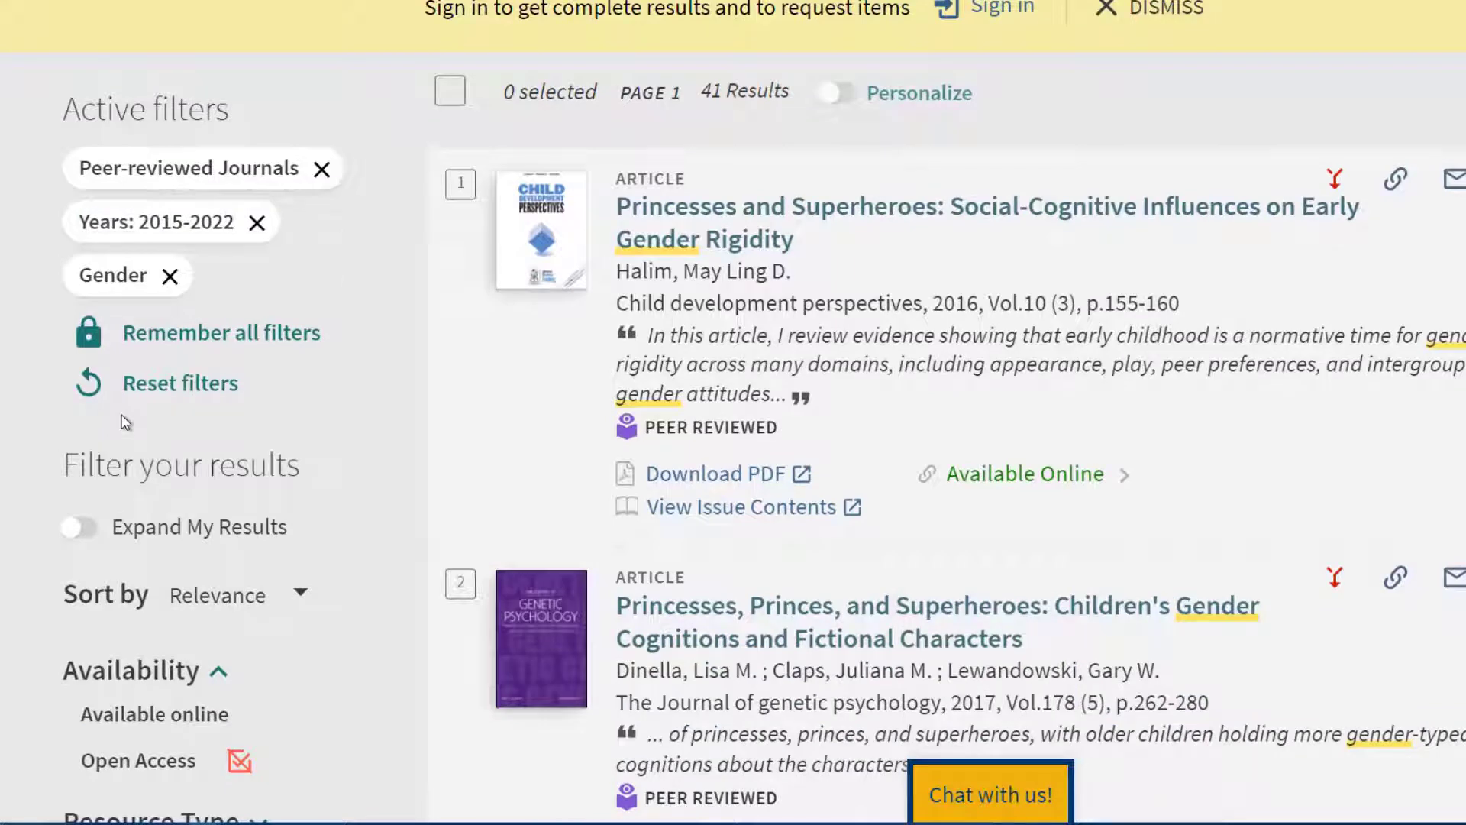
scroll(122, 417, "down", 1)
scroll(115, 519, "down", 4)
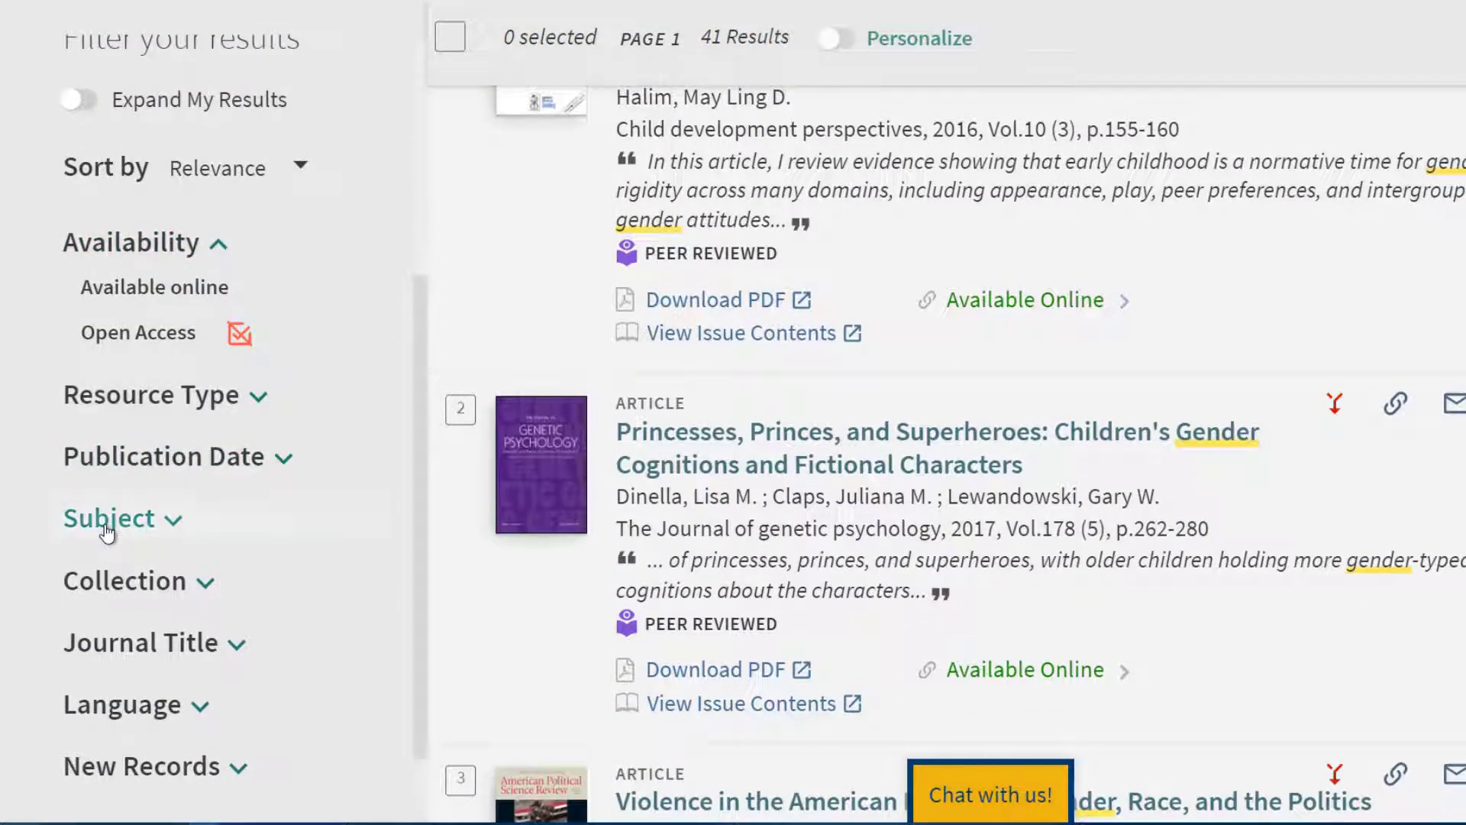
Exclude the Film, Radio, Television subject, narrowing the results to 35
left_click(151, 526)
scroll(152, 529, "down", 2)
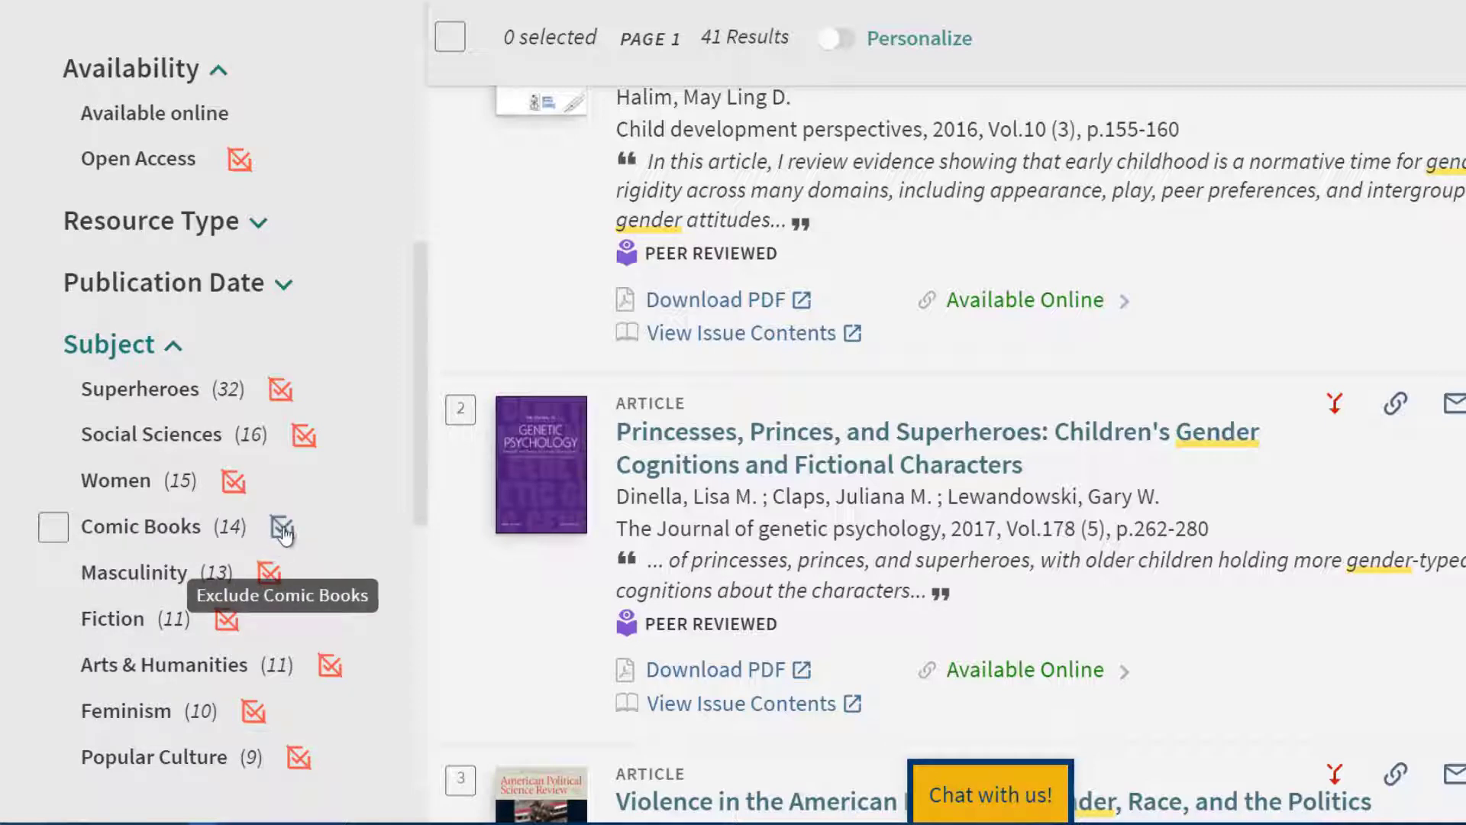
scroll(71, 583, "down", 7)
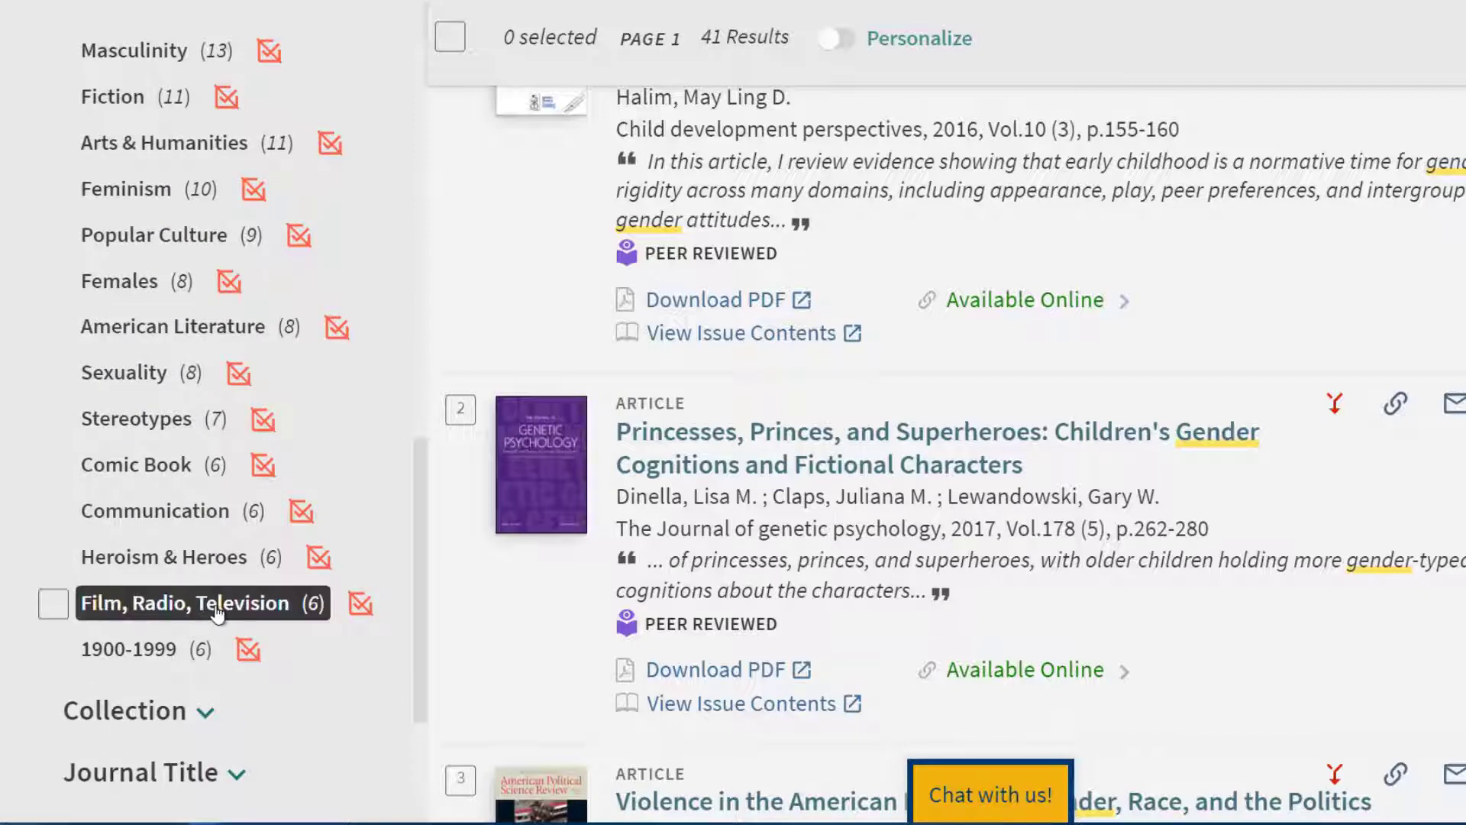
left_click(367, 608)
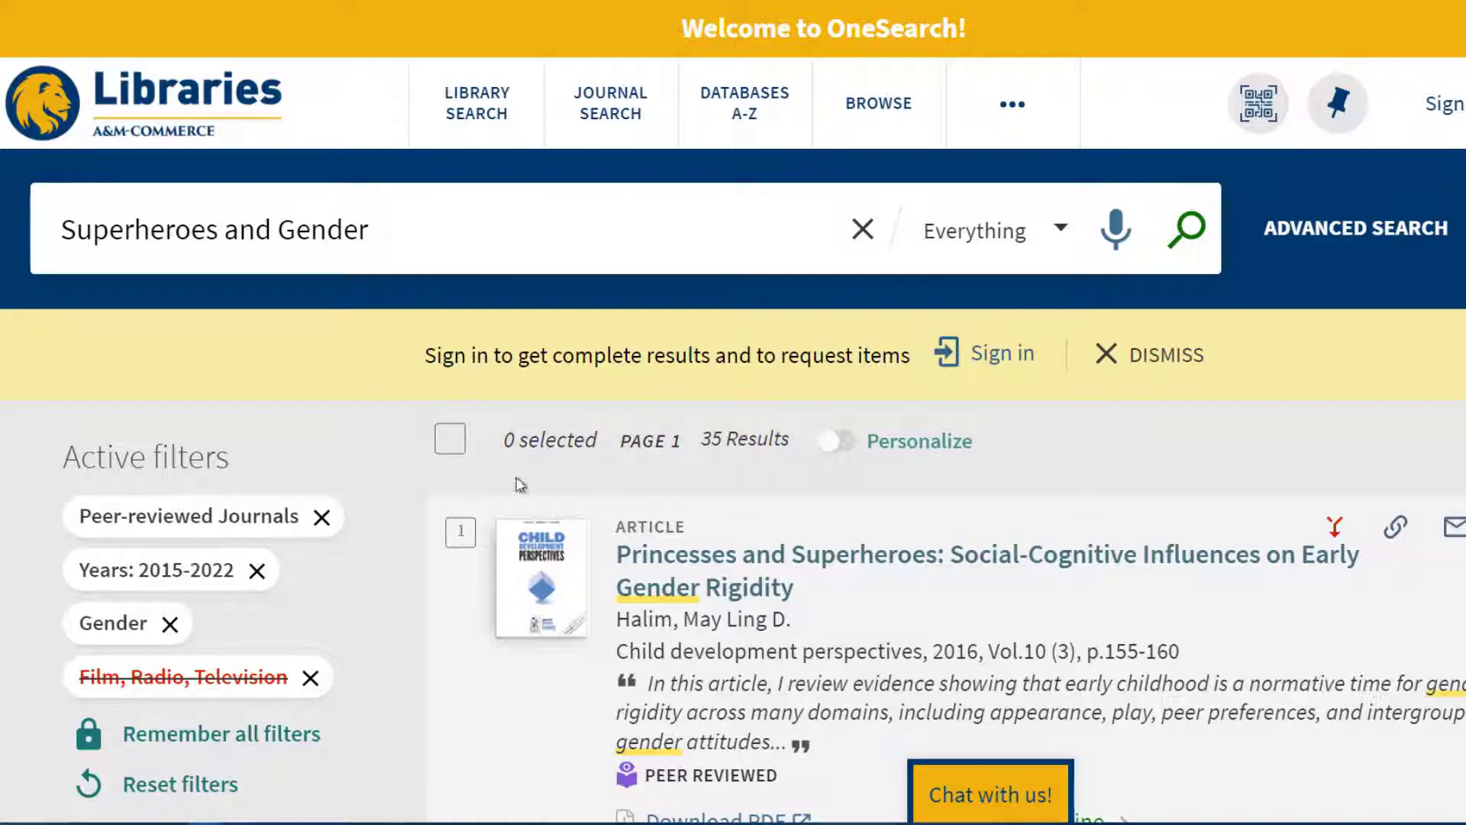
scroll(583, 493, "down", 5)
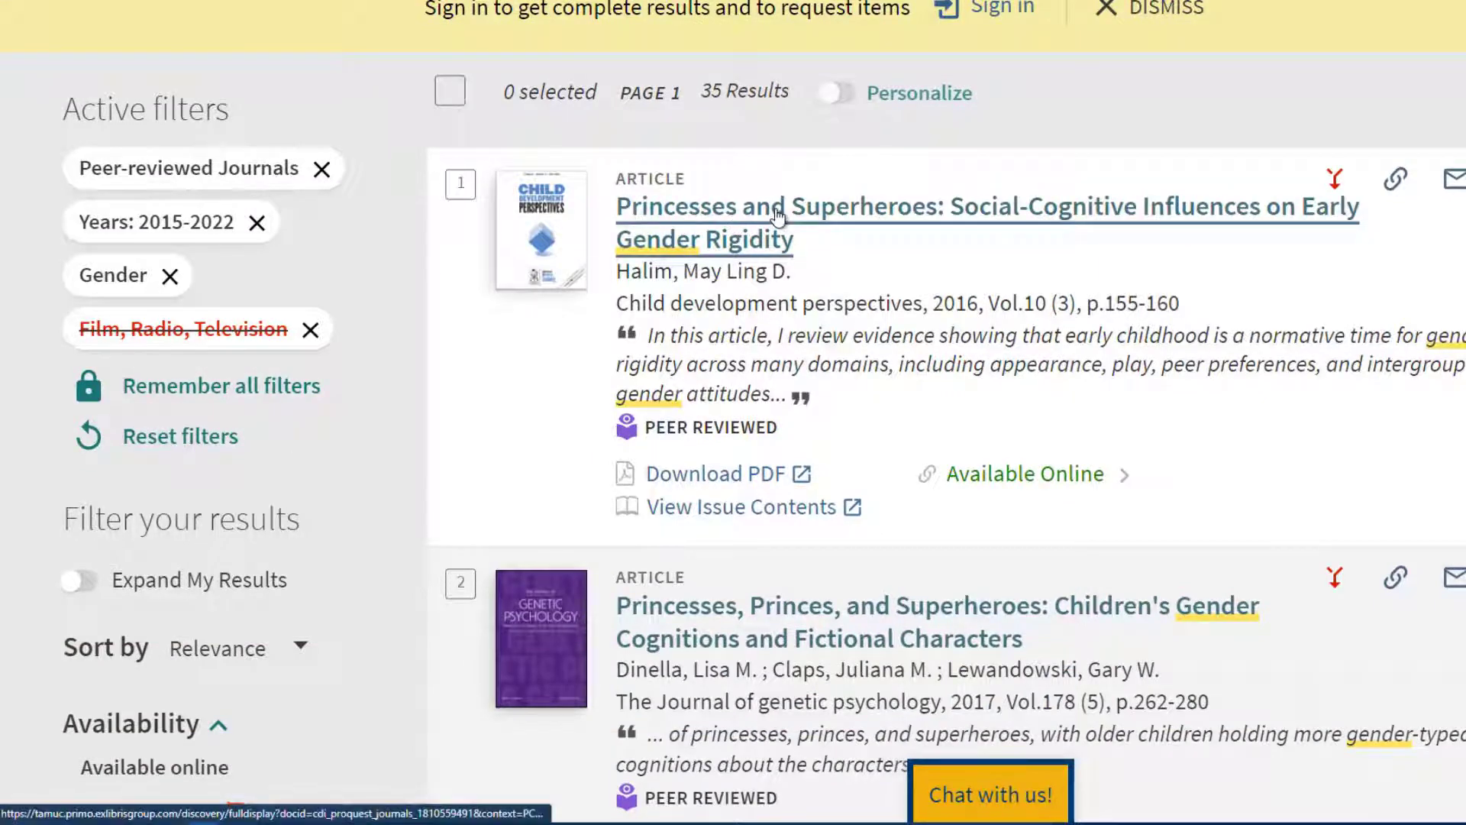
Open the first result's full record and scroll through its View Online, Details and Description sections
left_click(776, 214)
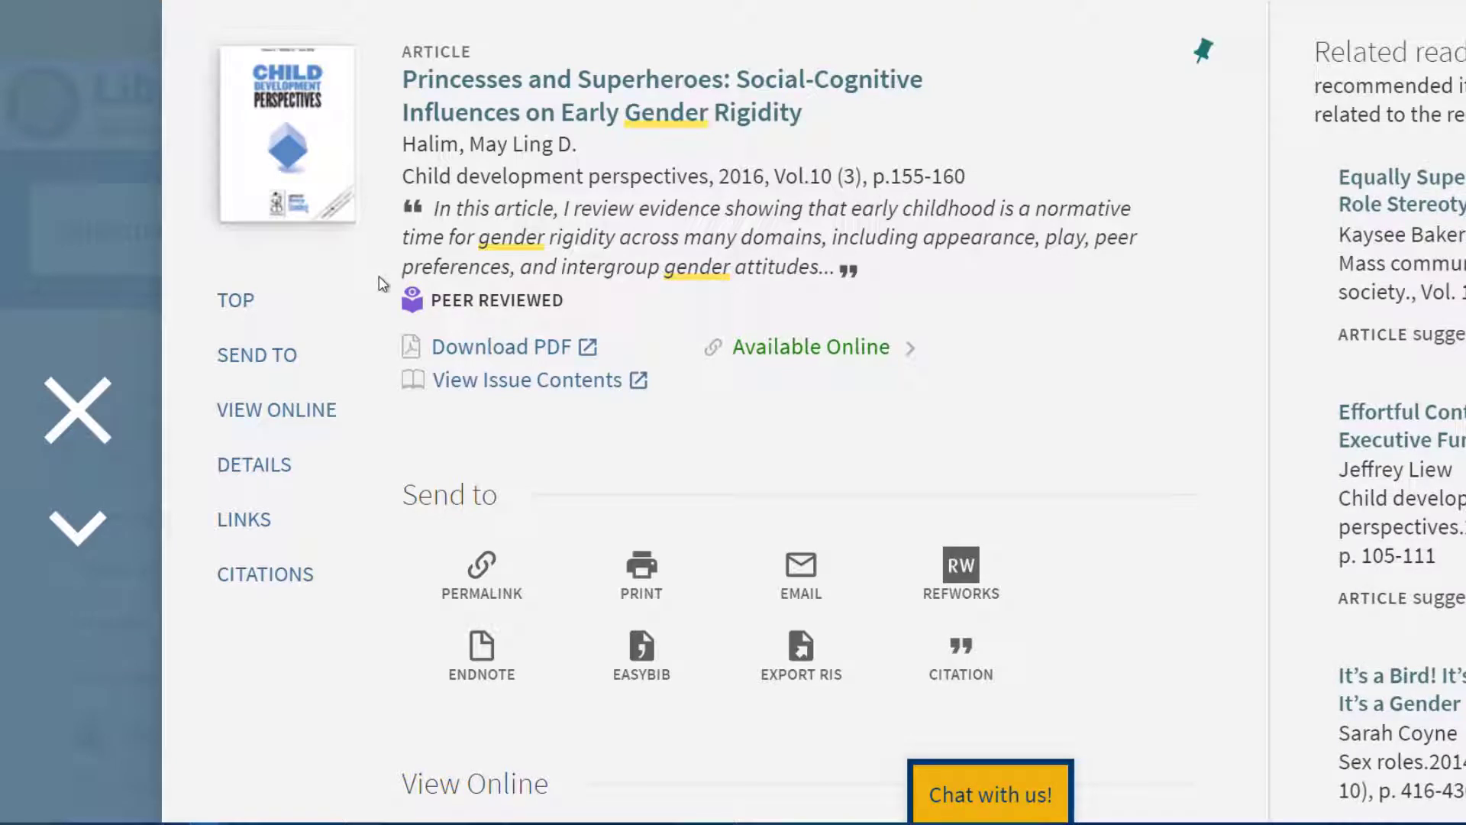
scroll(377, 382, "down", 7)
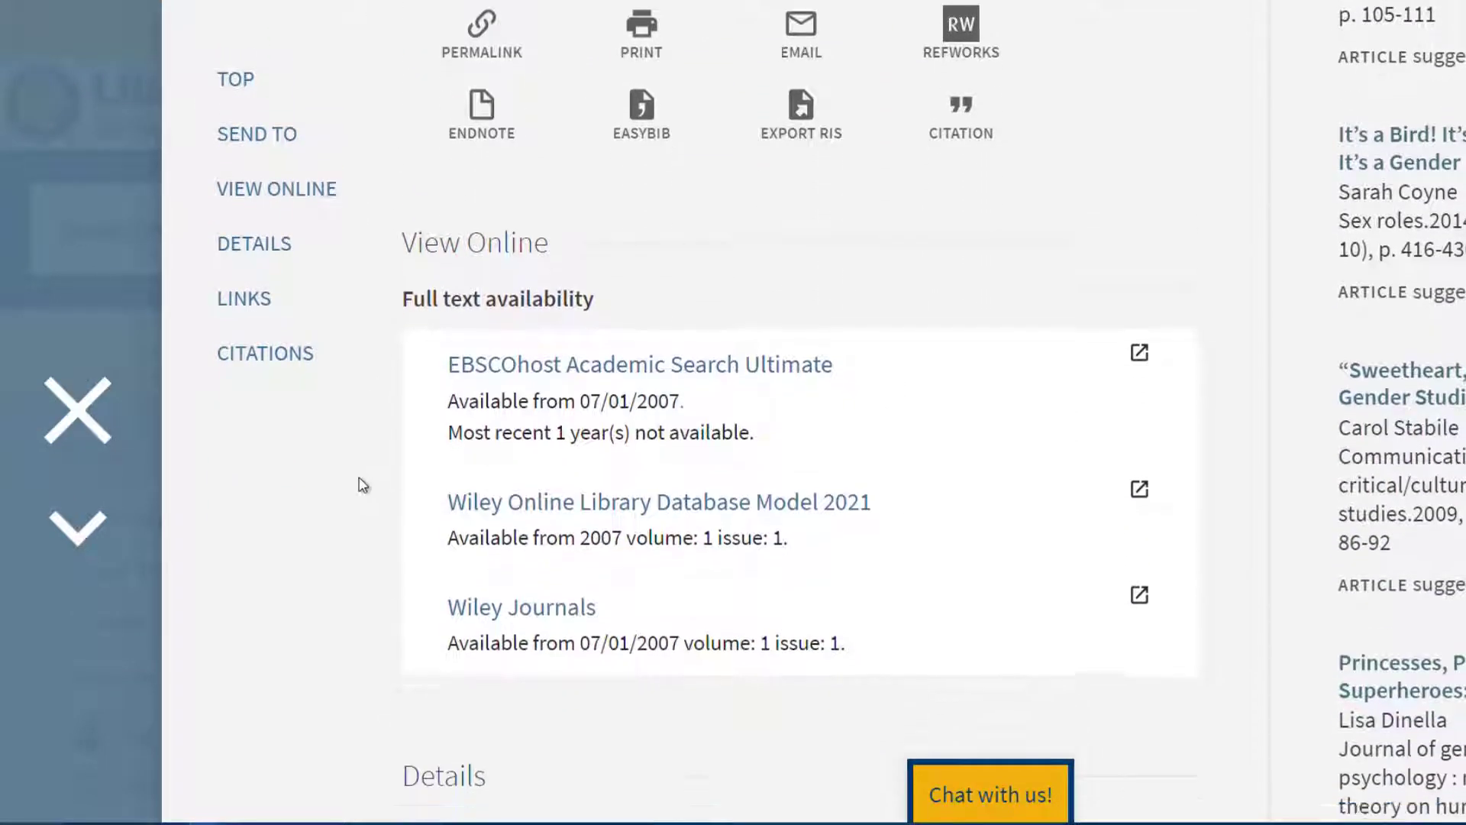
scroll(364, 493, "down", 13)
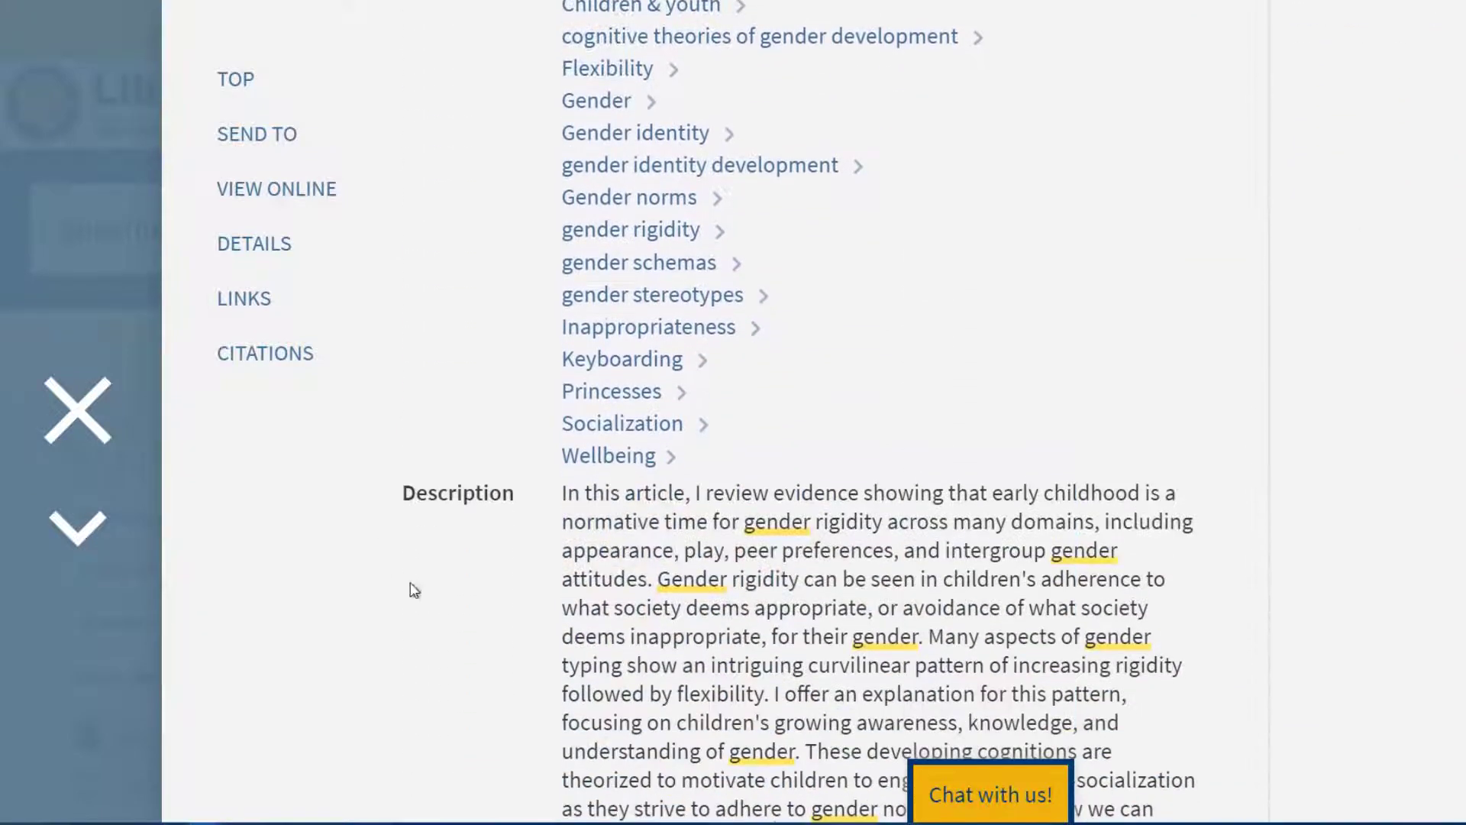
scroll(412, 589, "down", 2)
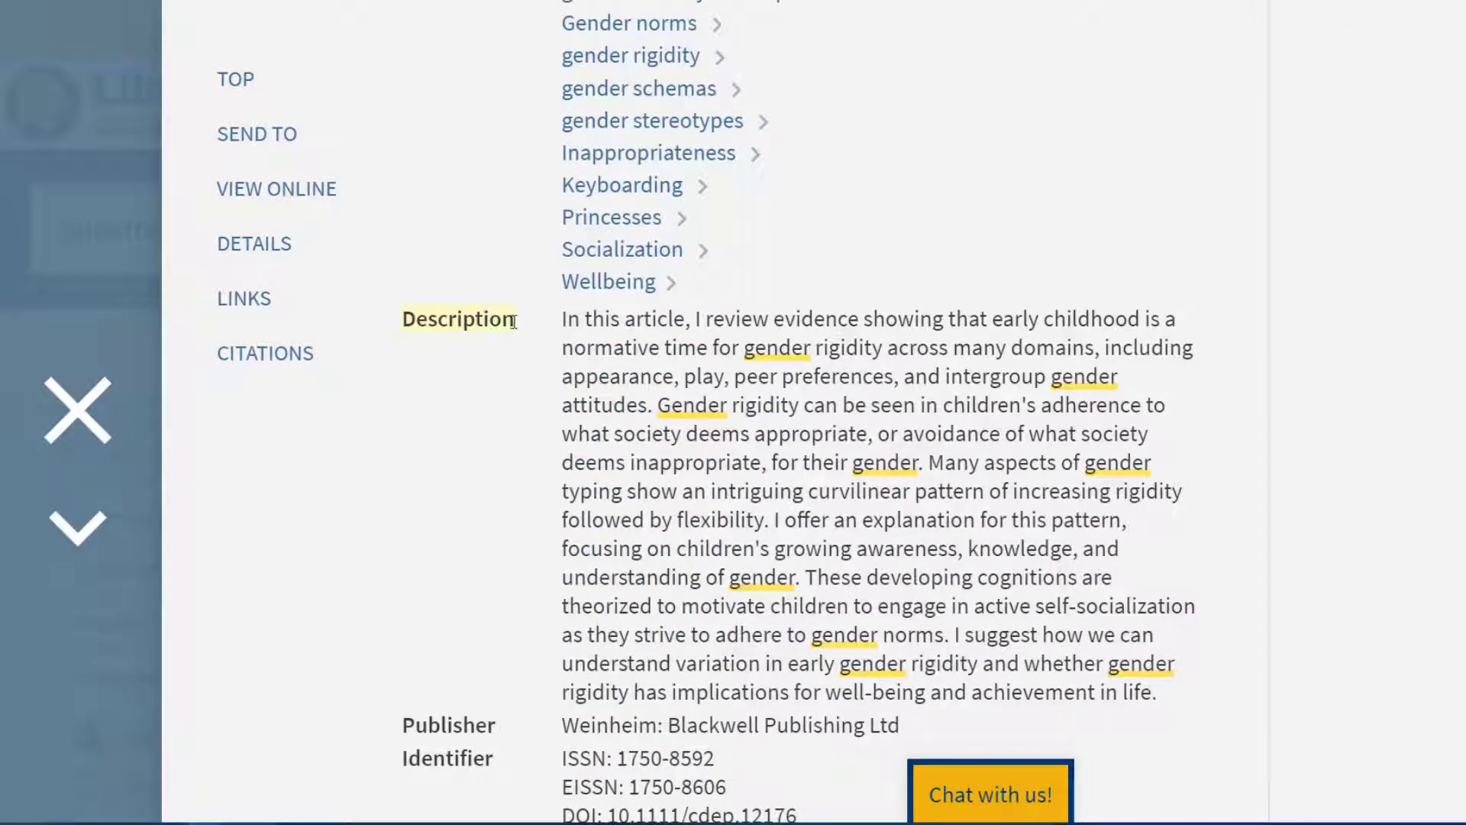
scroll(517, 327, "up", 6)
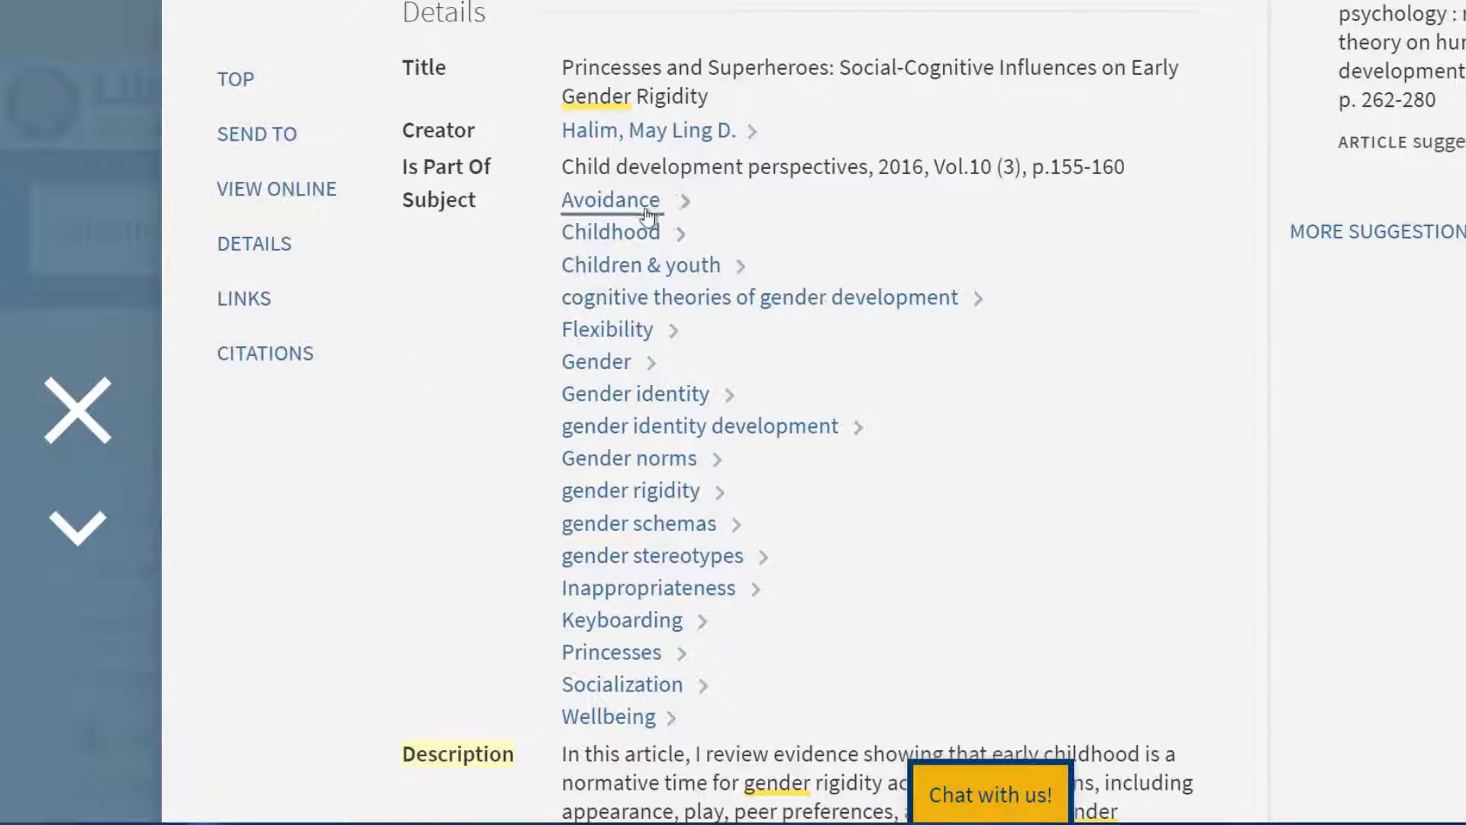
Open the 'gender stereotypes' subject search in a new tab and view its 3,851 results
right_click(687, 565)
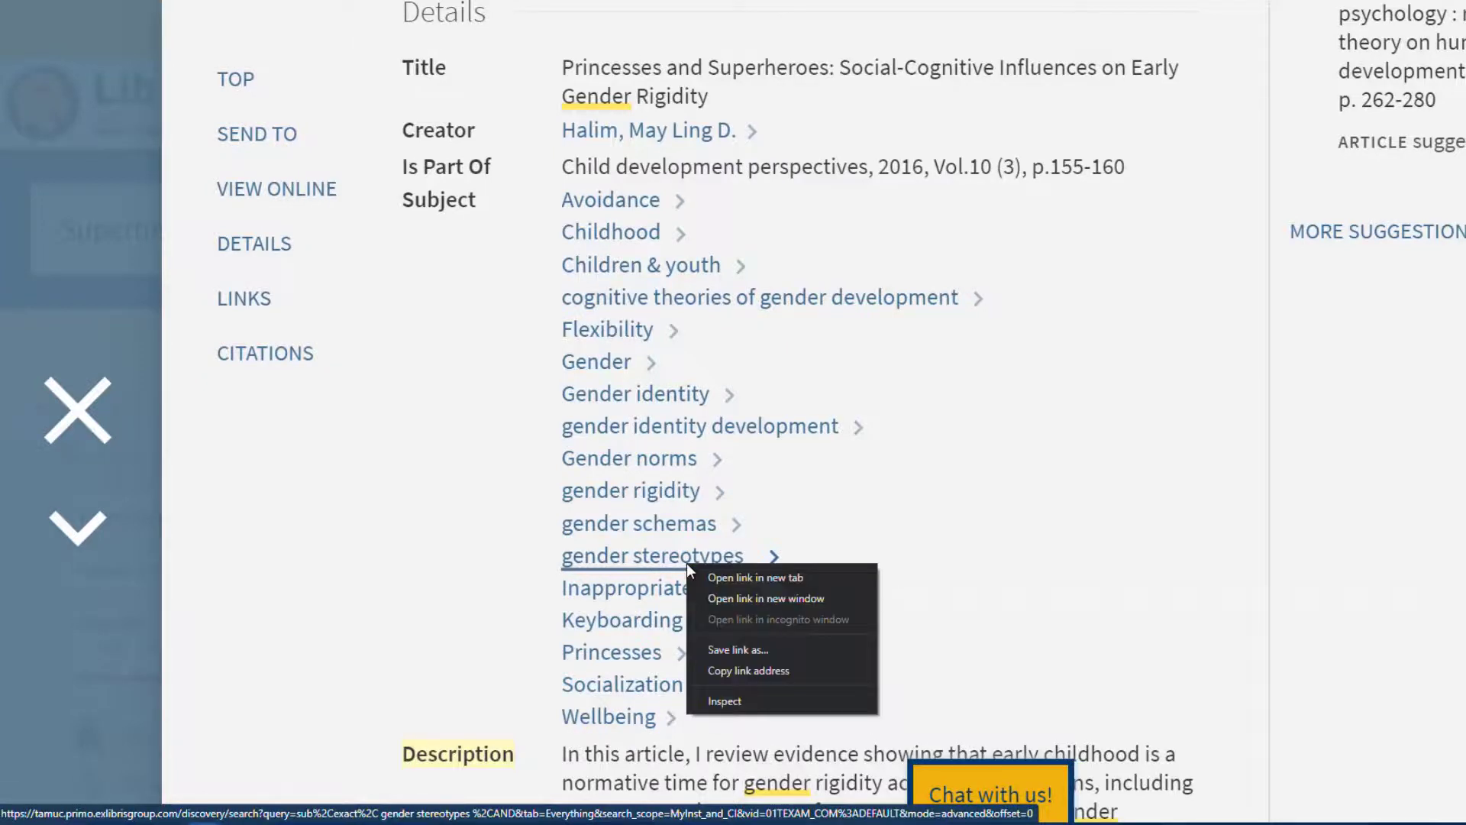
left_click(740, 580)
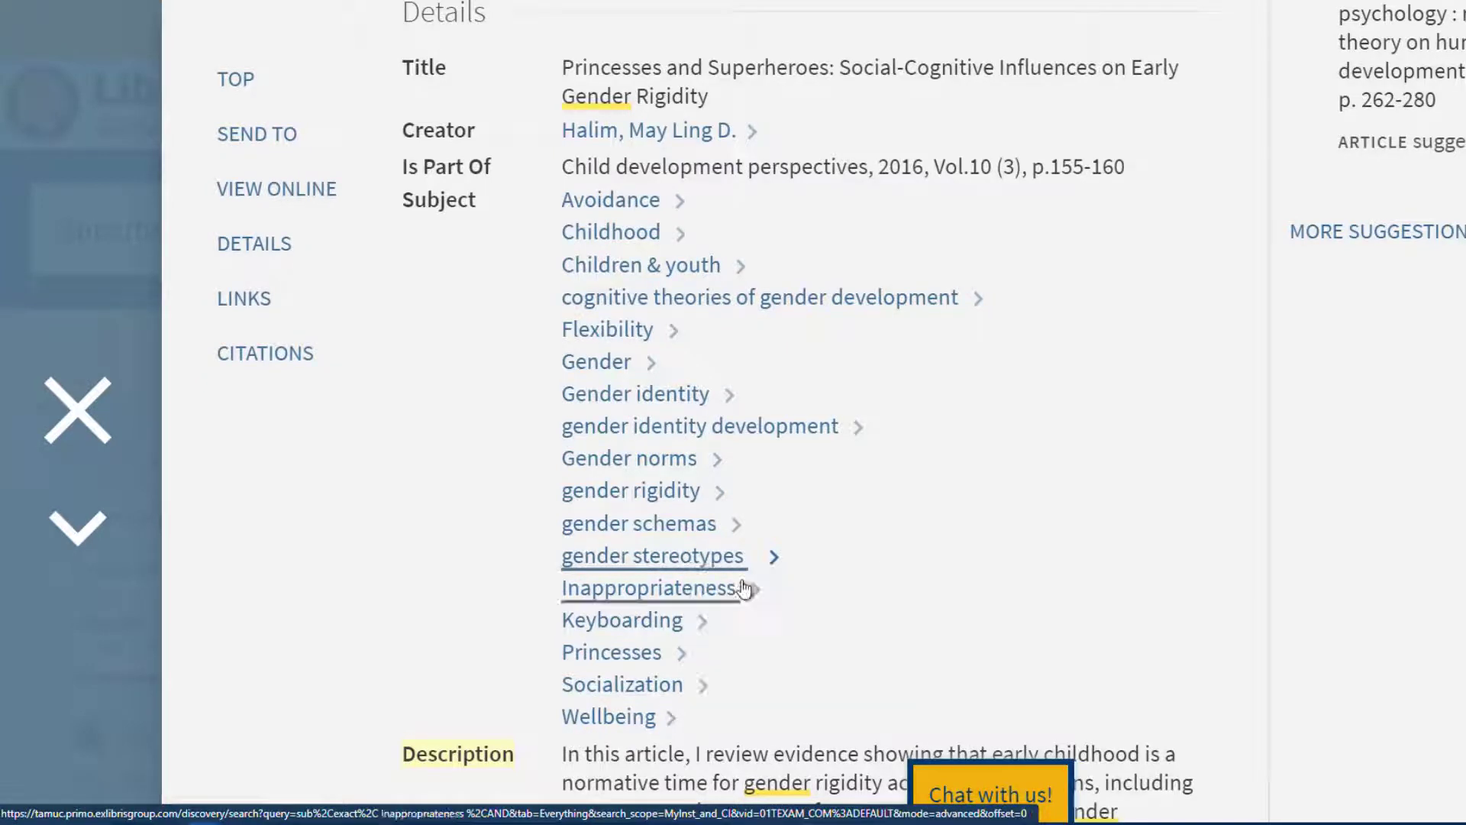
key("ctrl+Tab")
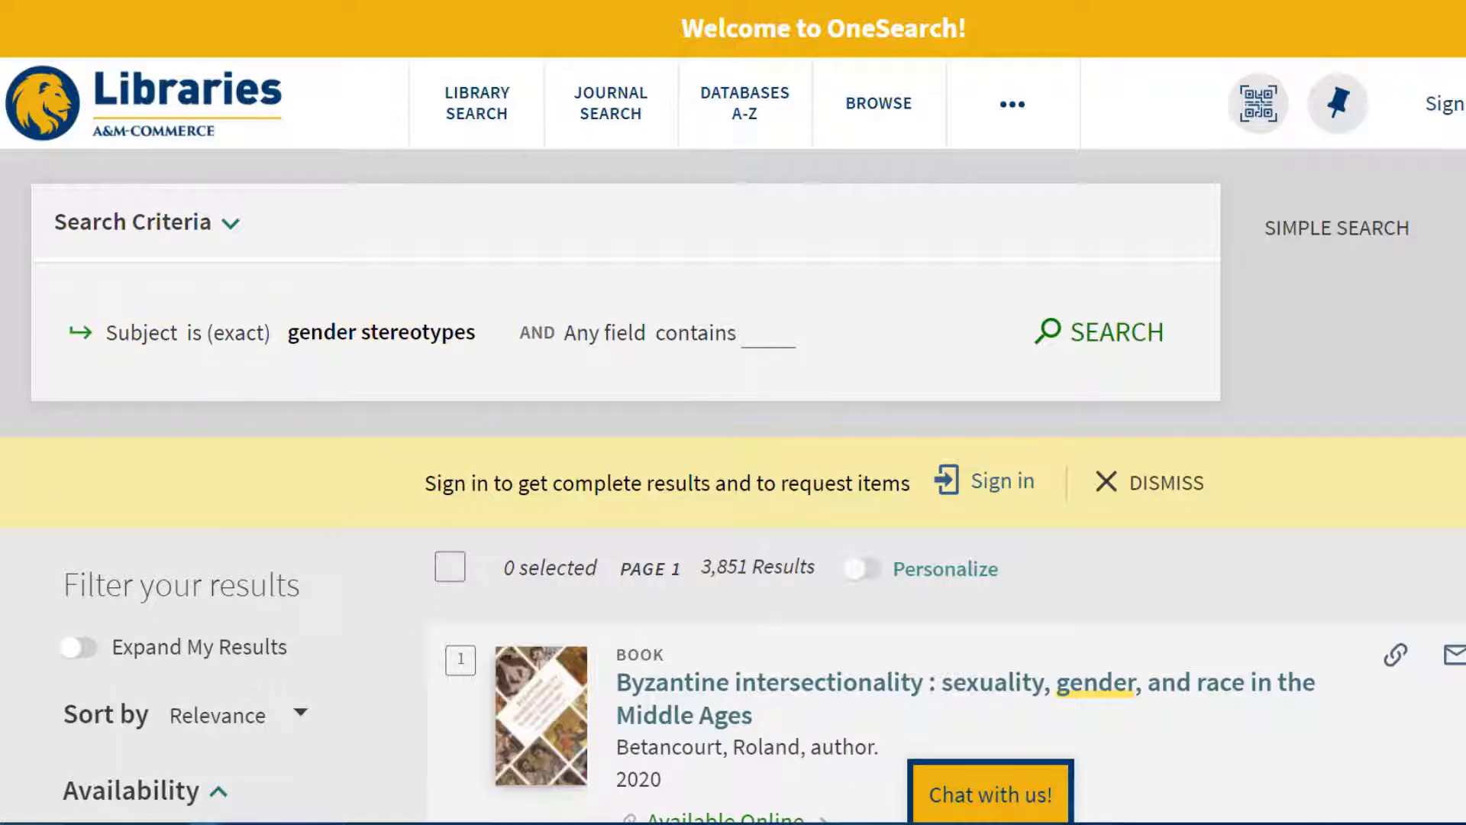
scroll(236, 436, "down", 6)
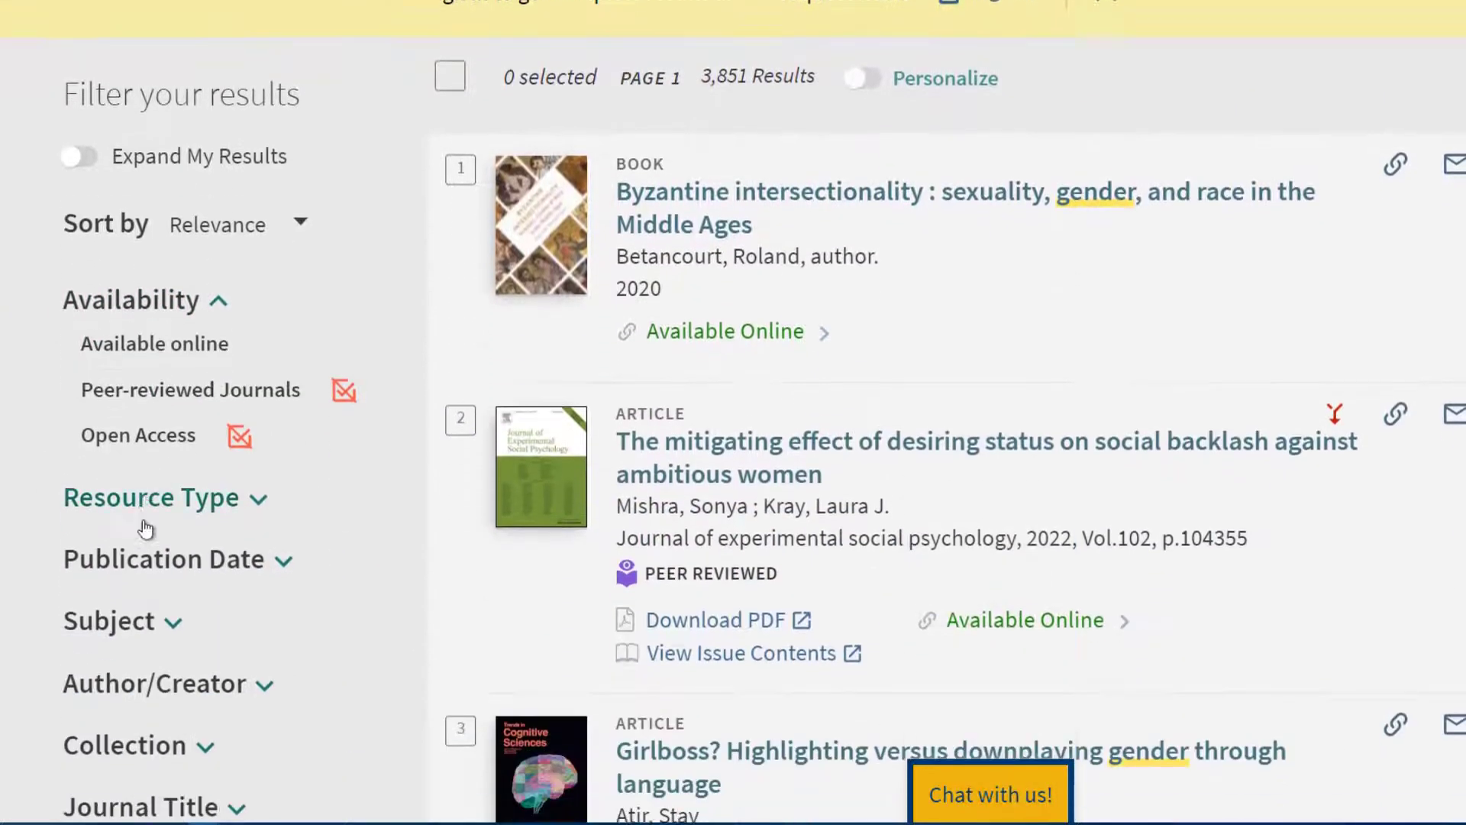
scroll(145, 527, "down", 3)
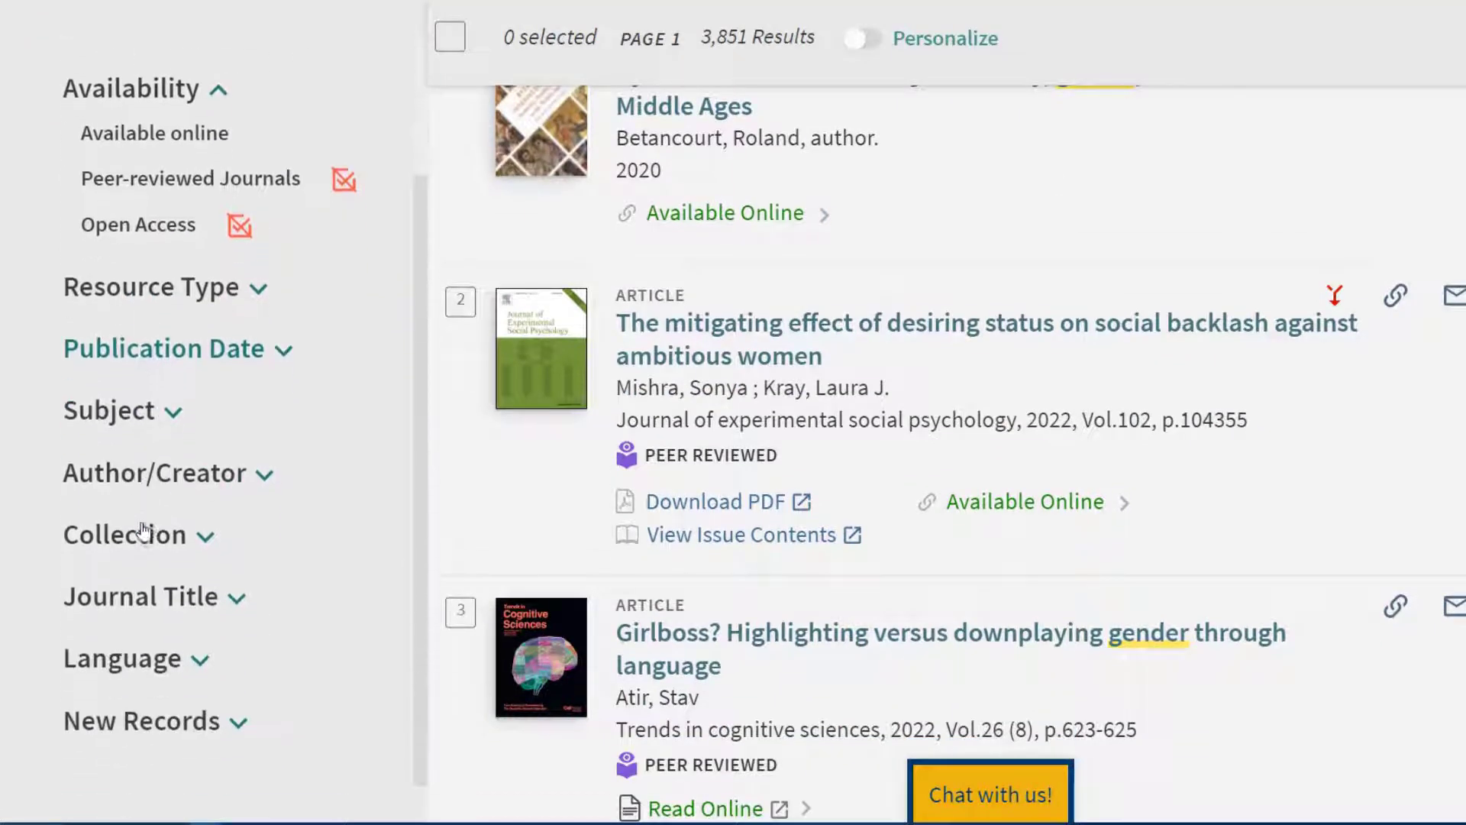
scroll(143, 529, "up", 2)
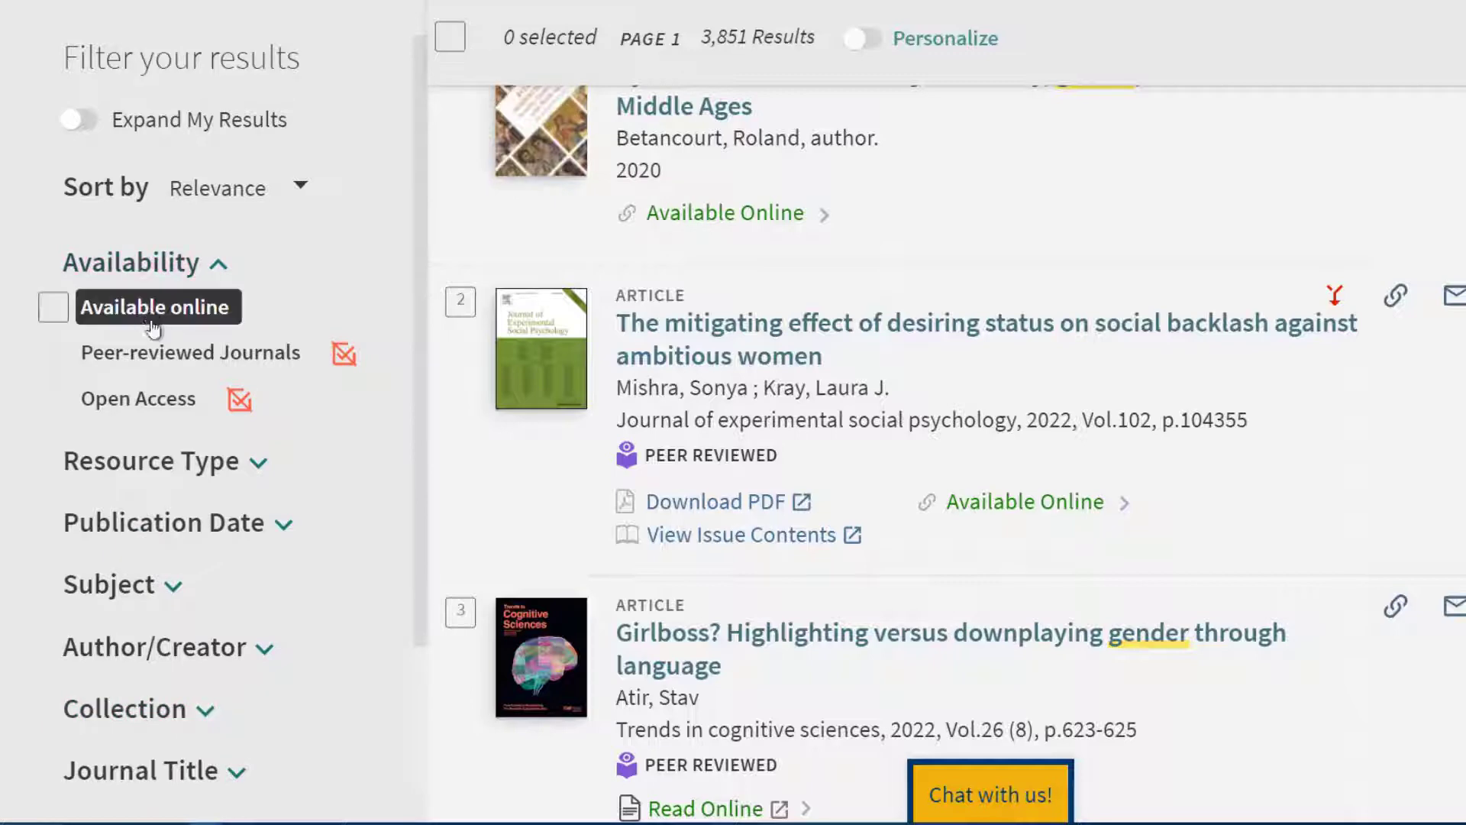
Limit the gender stereotypes results to Peer-reviewed Journals, leaving 3,159
left_click(155, 368)
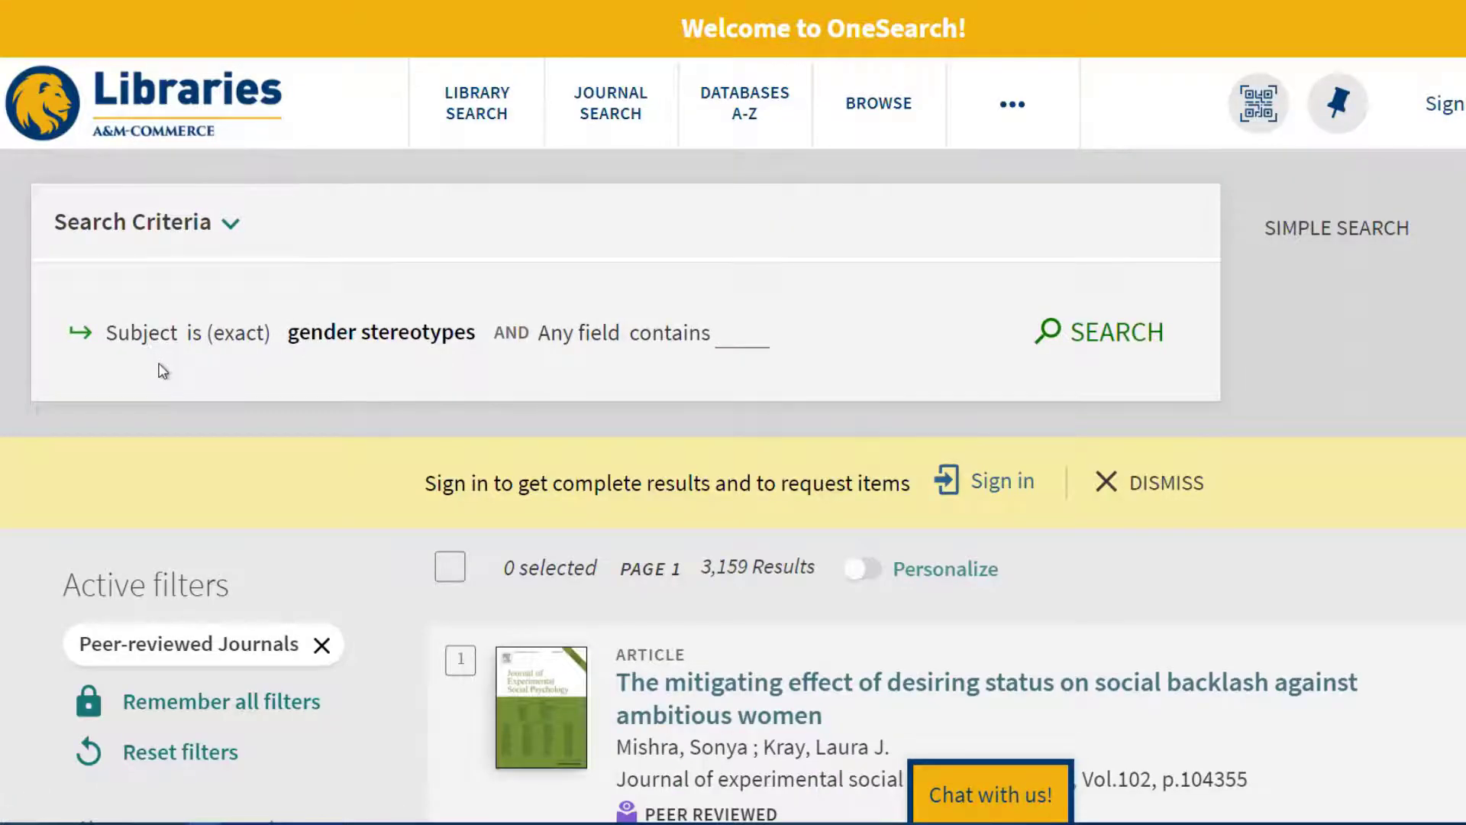
scroll(206, 500, "down", 5)
scroll(158, 691, "down", 5)
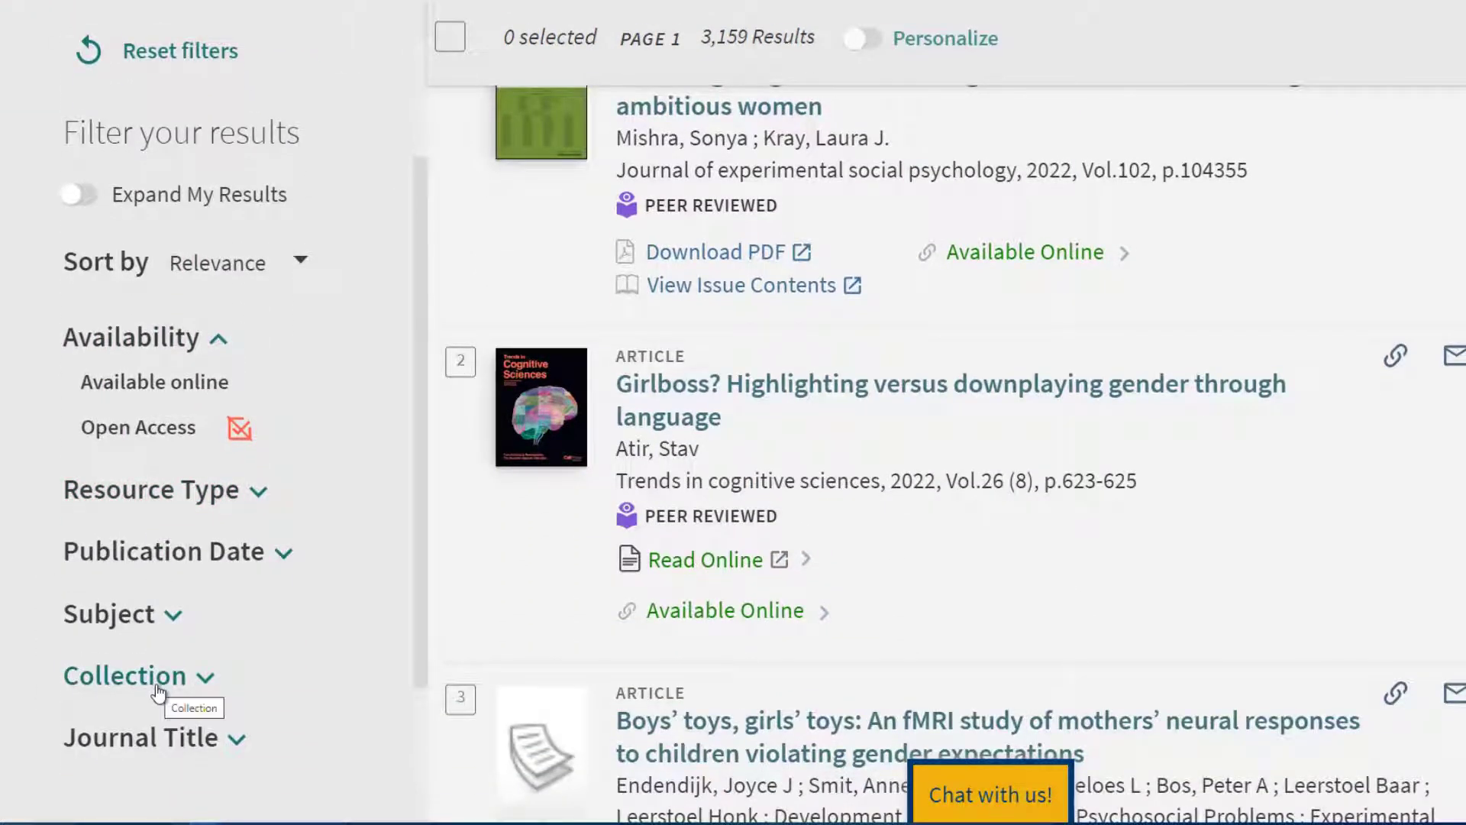
scroll(158, 691, "up", 2)
scroll(400, 416, "up", 5)
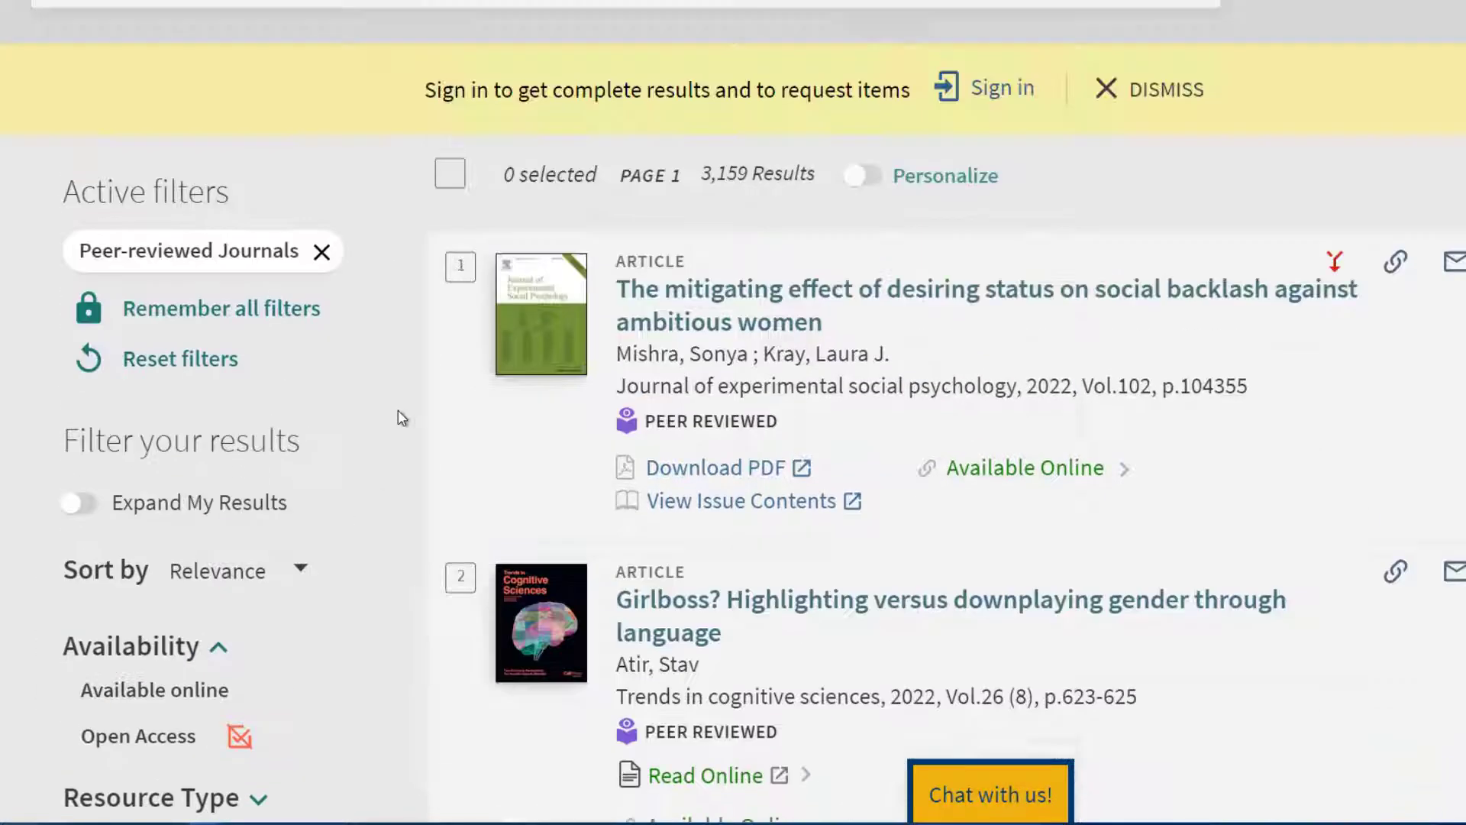
scroll(399, 415, "up", 2)
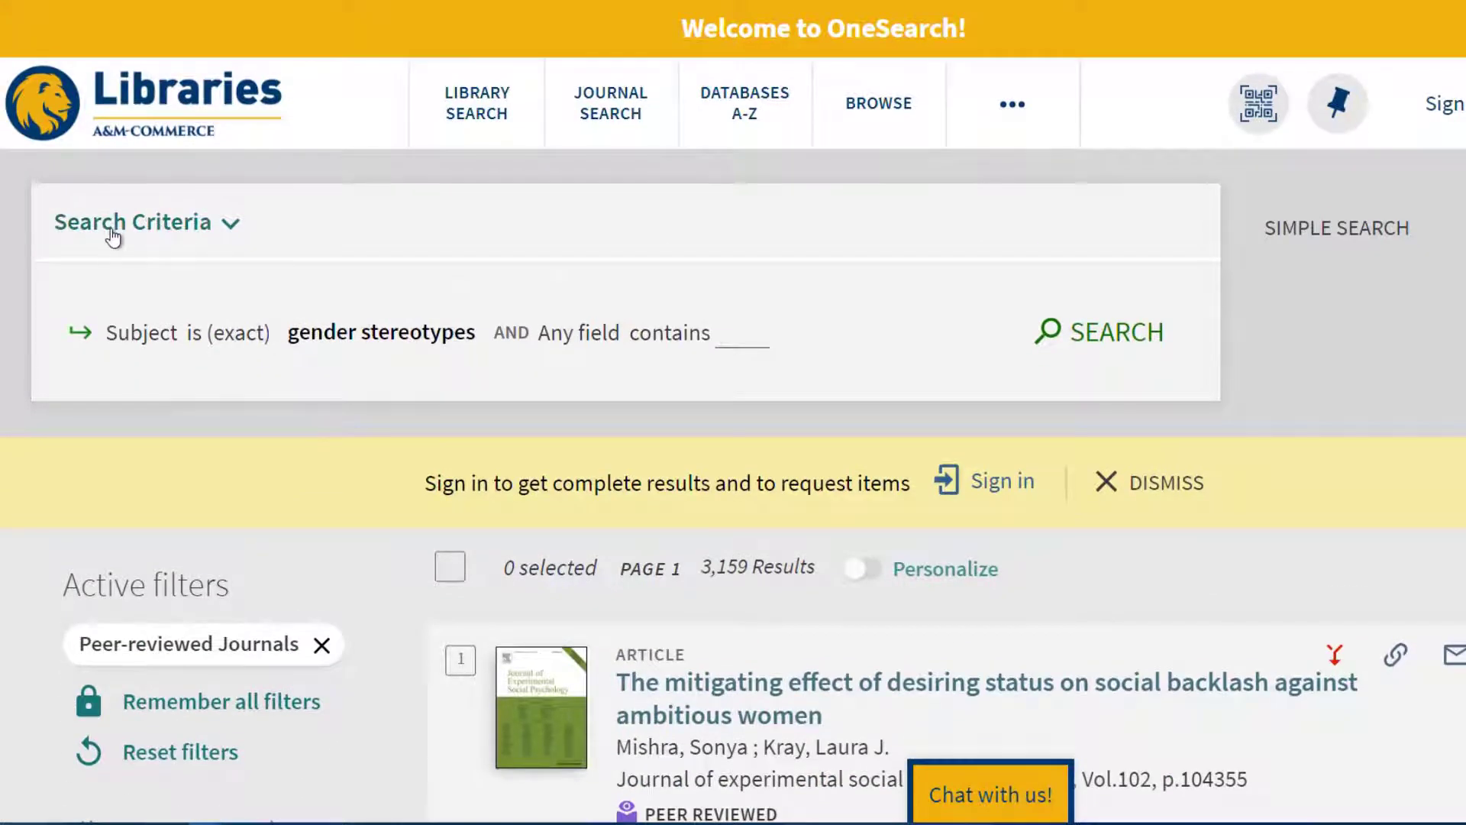
Add 'Superheroes' as a second search term in the expanded search criteria and rerun the search
left_click(111, 238)
left_click(525, 602)
type("S")
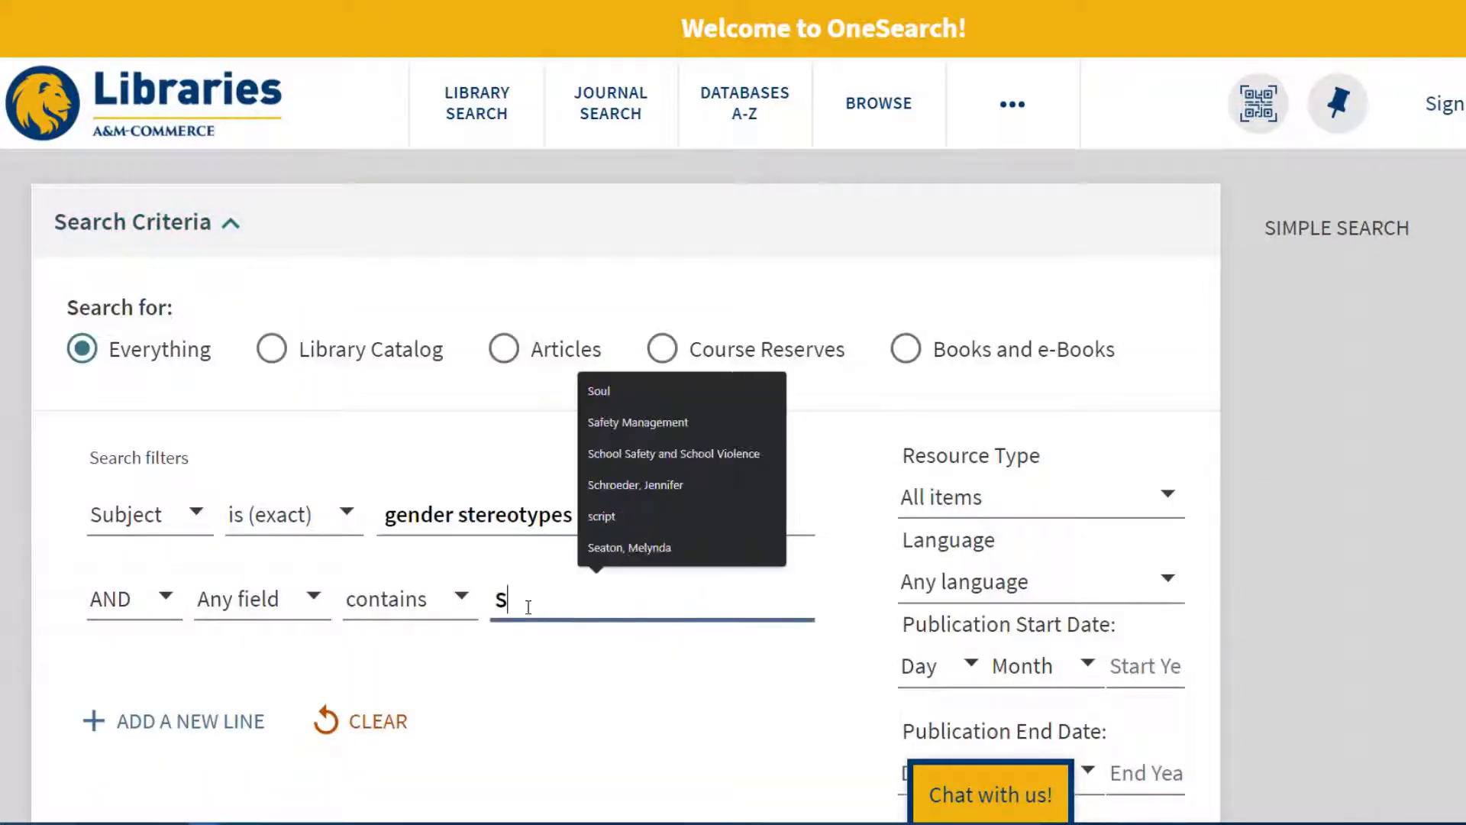
type("uperheroes")
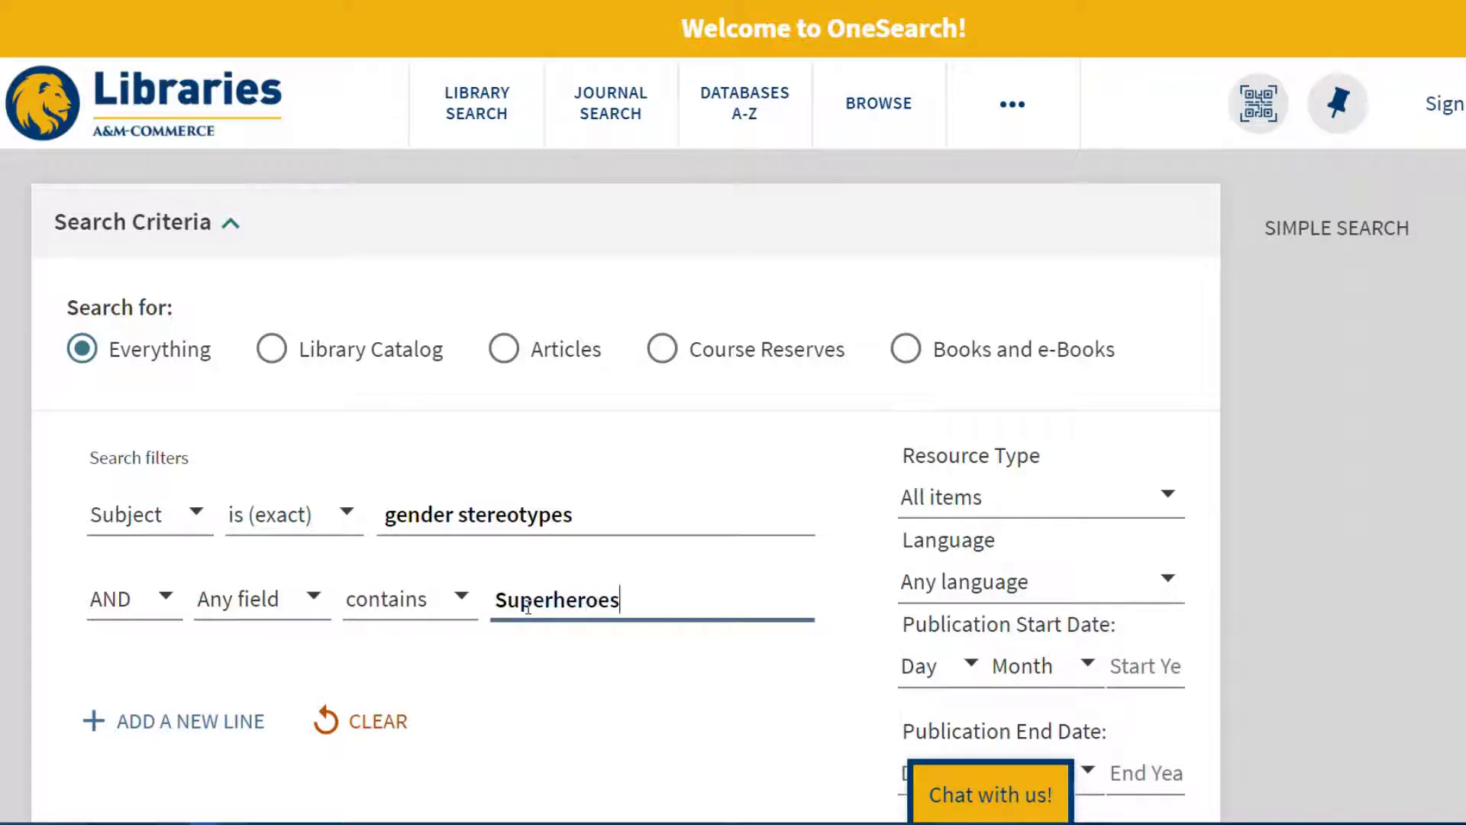
key("Return")
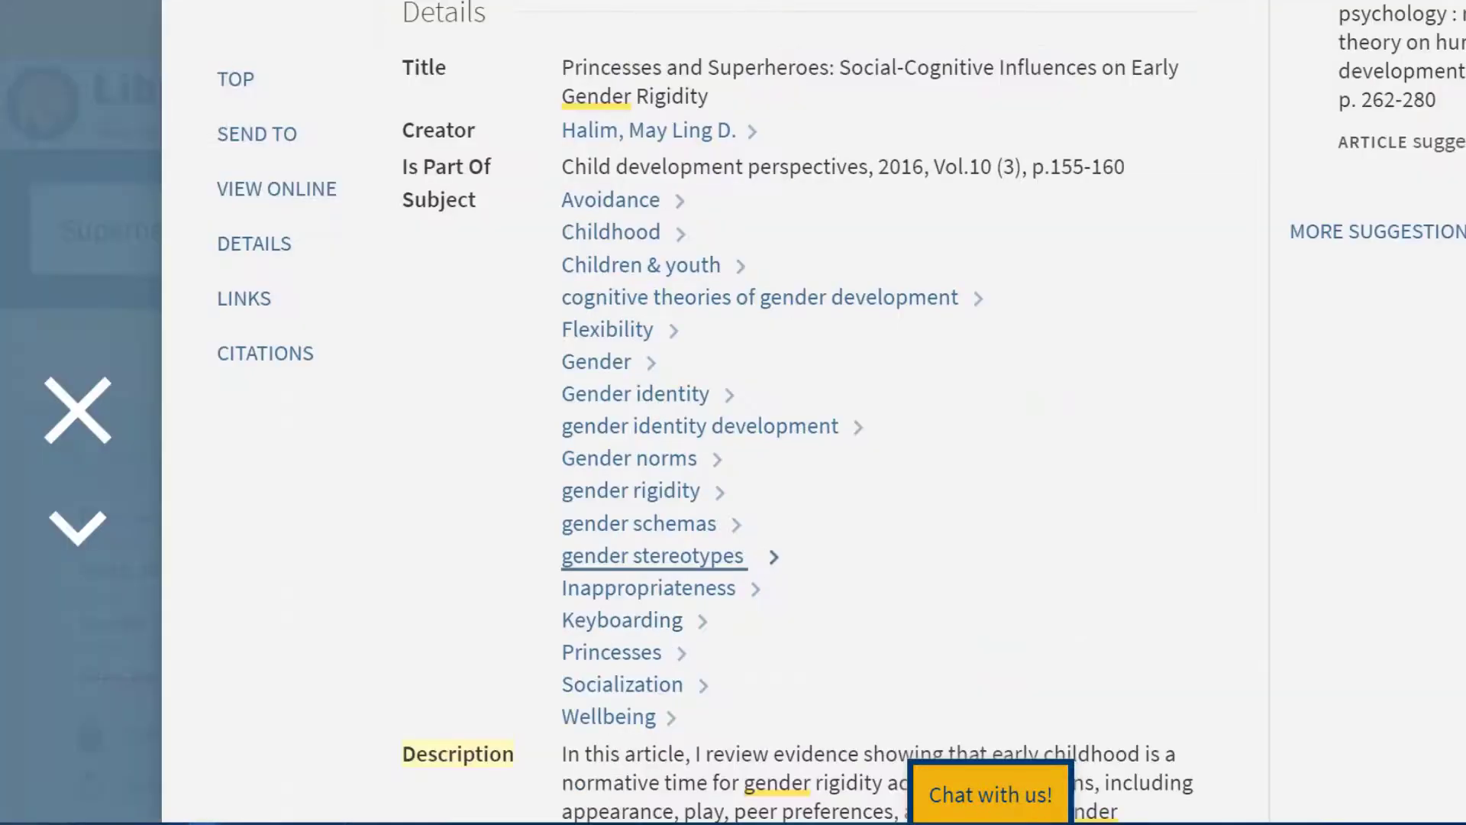
Open the full-text PDF of the Princesses and Superheroes article through LibKey
scroll(441, 625, "up", 3)
scroll(442, 628, "up", 10)
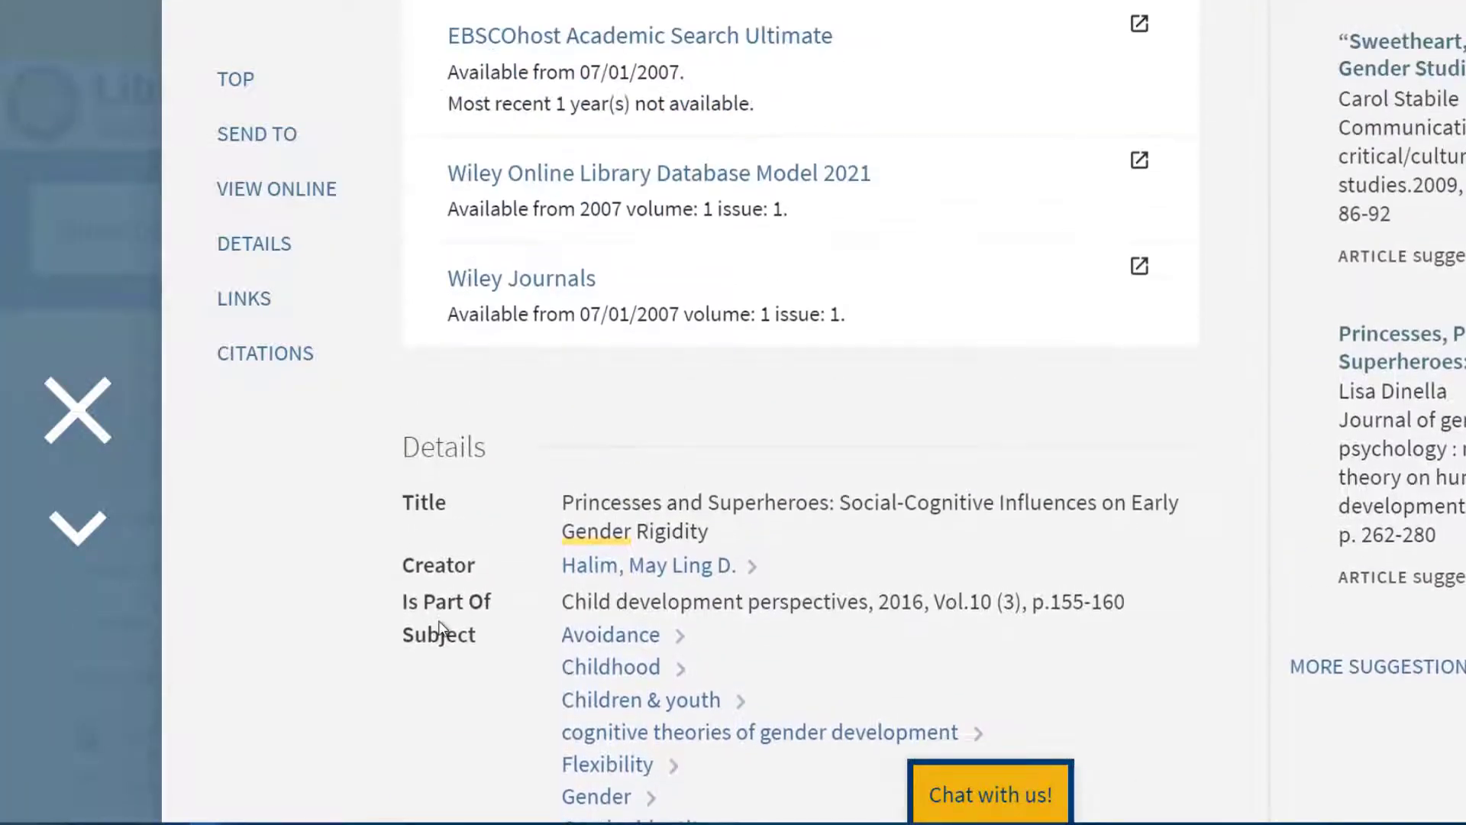
scroll(397, 619, "up", 2)
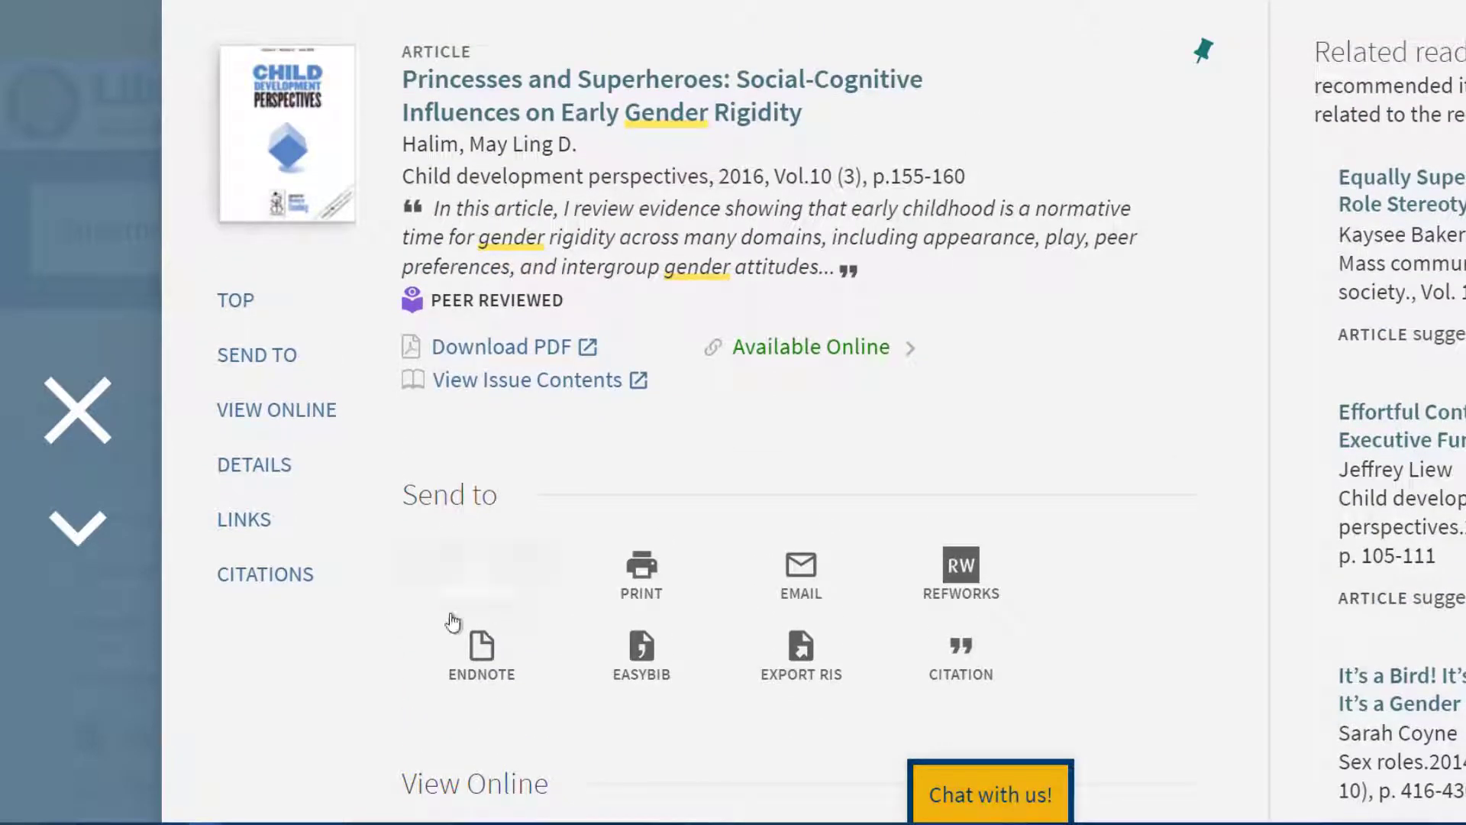
left_click(489, 350)
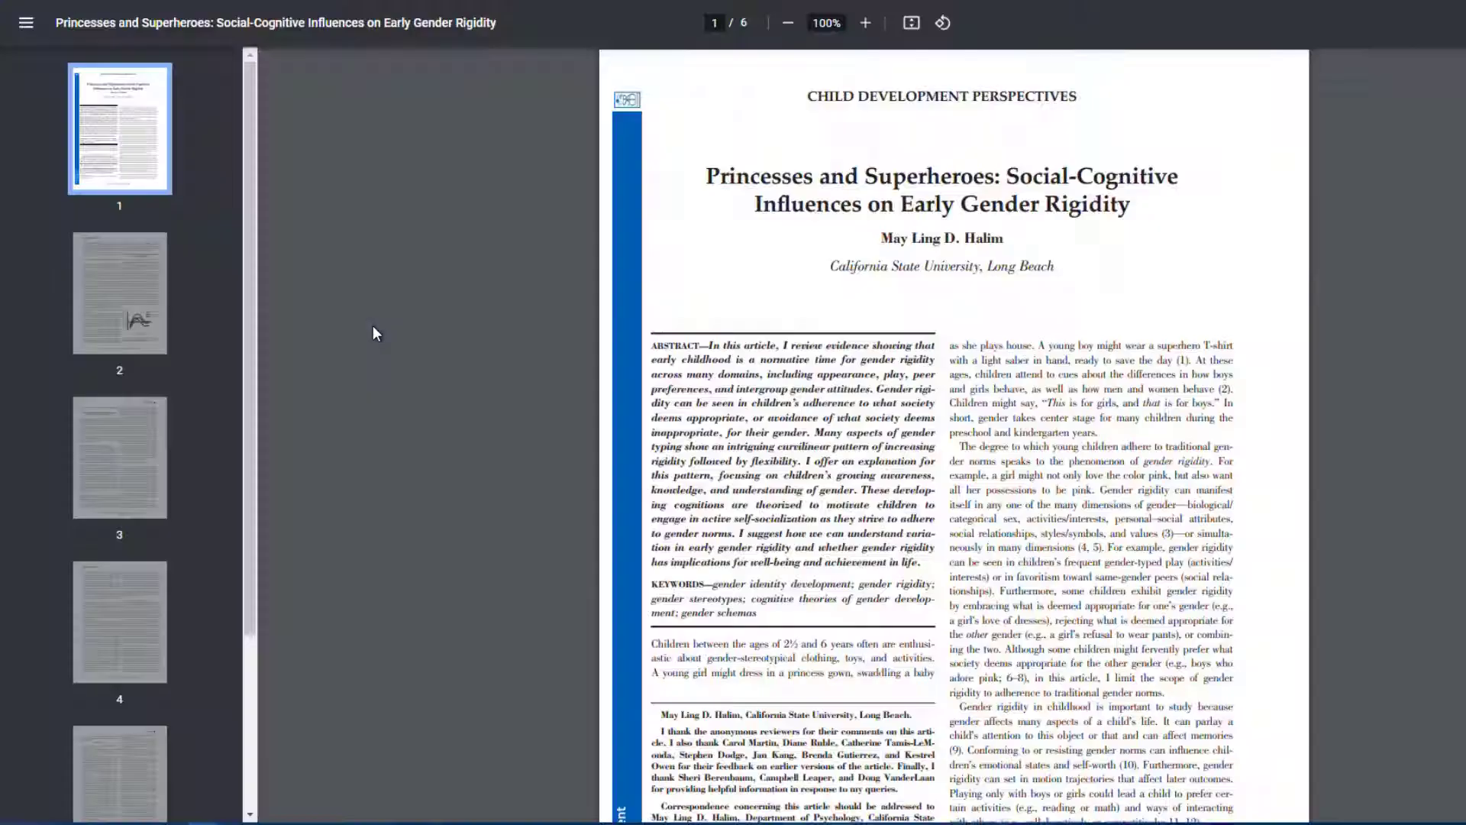
Read the opening page of the six-page Princesses and Superheroes PDF
scroll(746, 445, "down", 2)
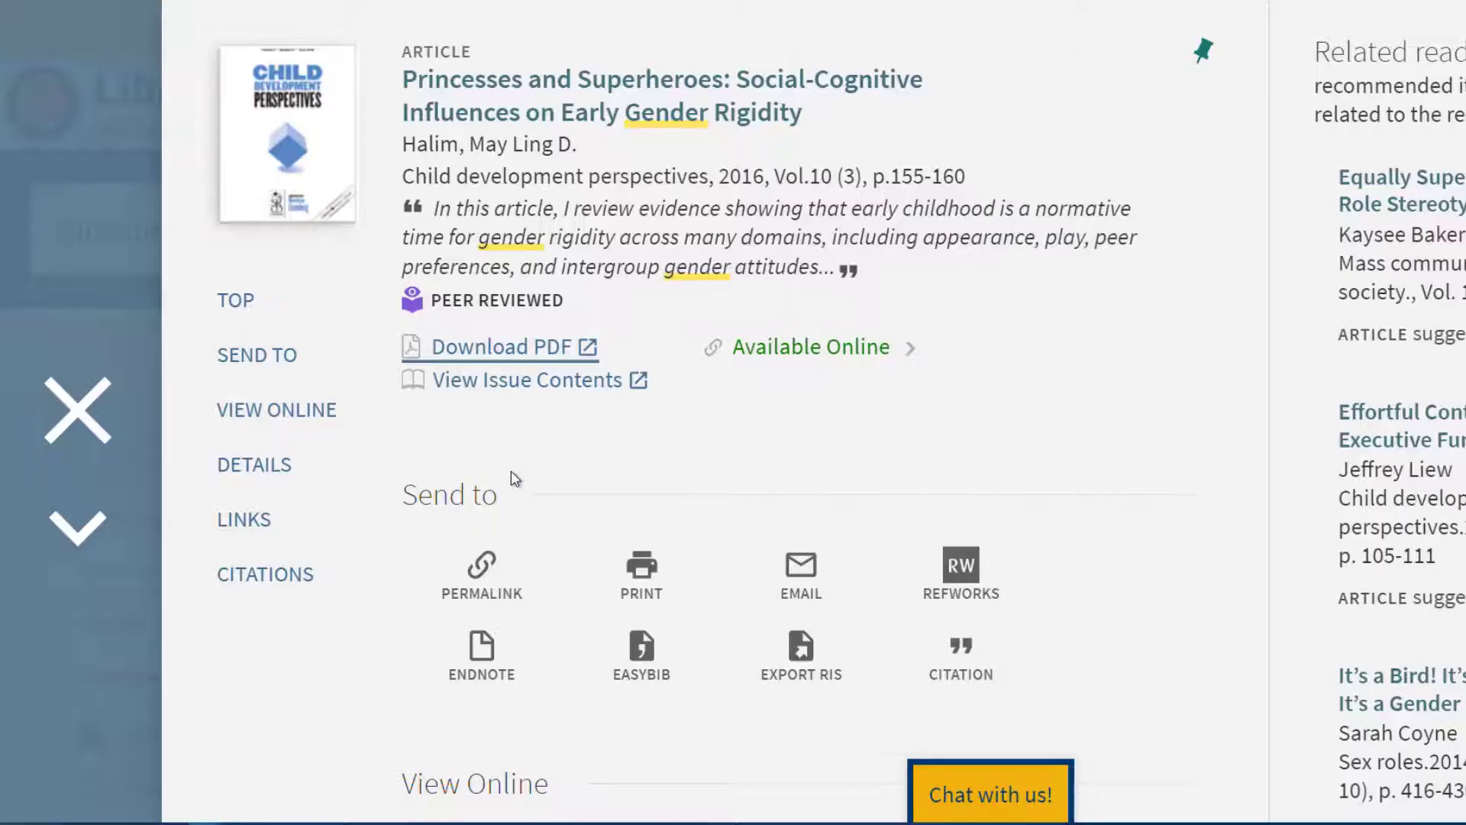
scroll(511, 478, "down", 2)
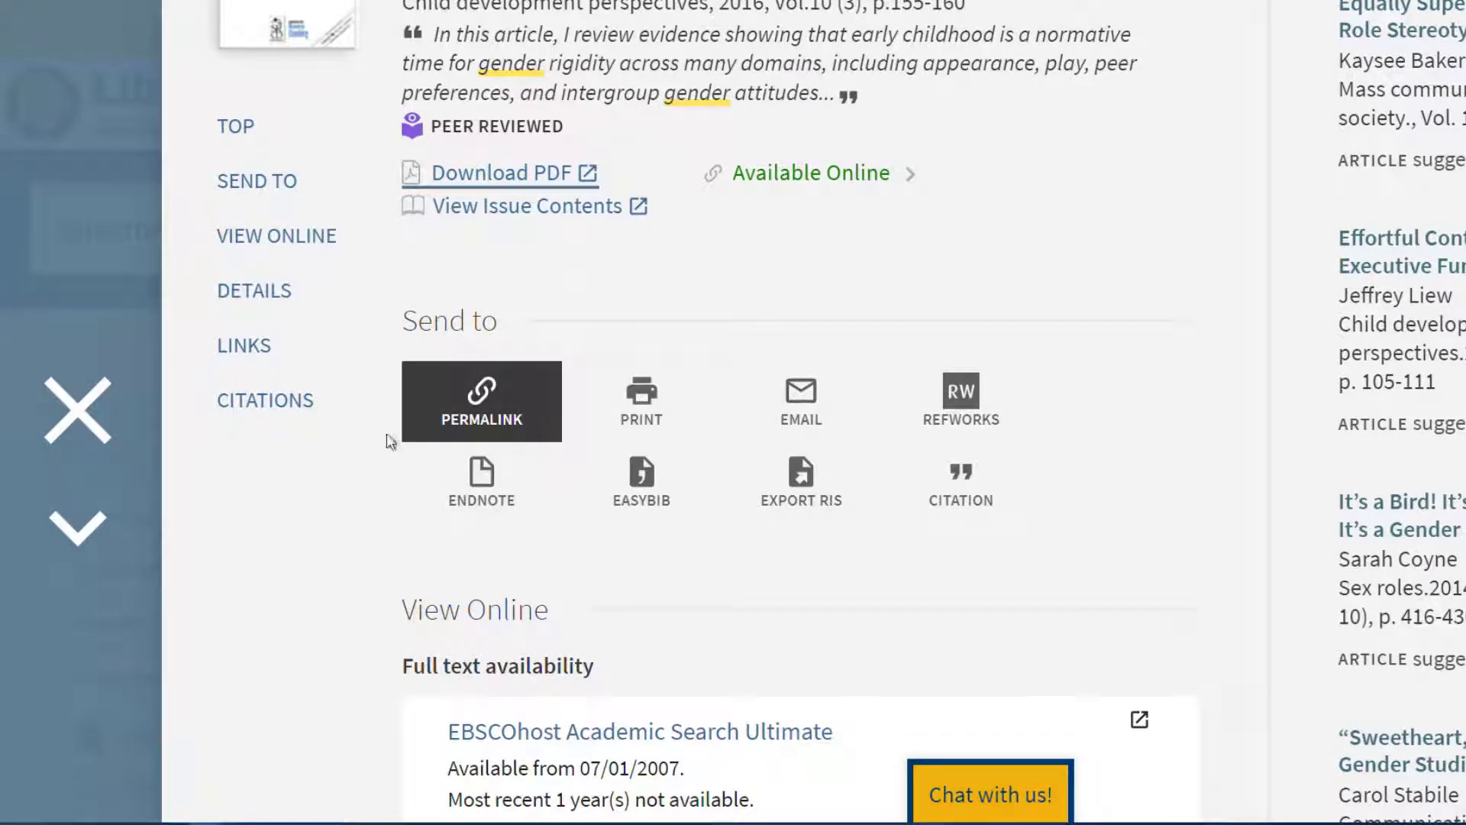
Show the article's permalink and paste it into an Incognito window to load the same record
left_click(466, 422)
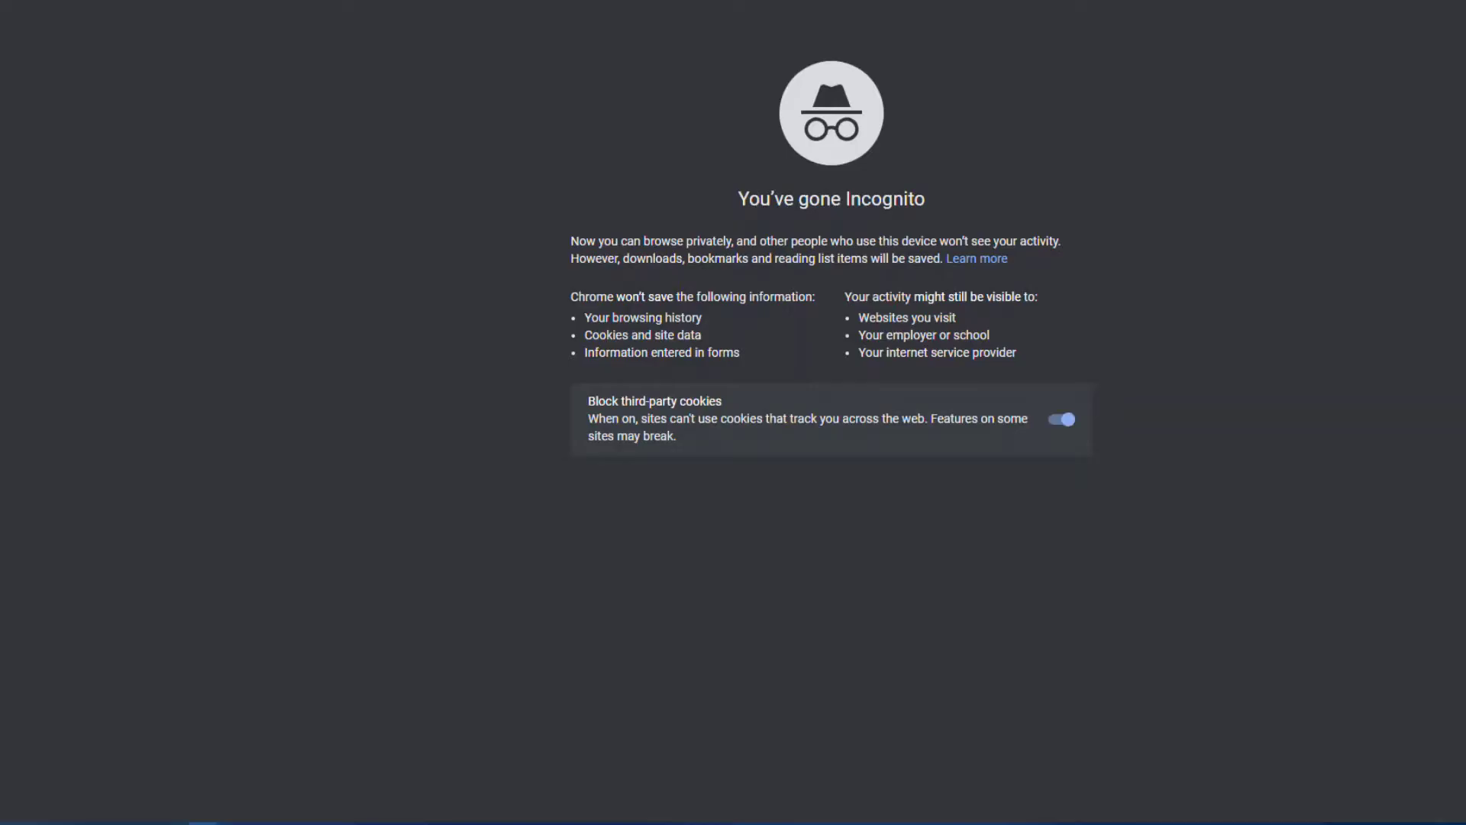
right_click(162, 7)
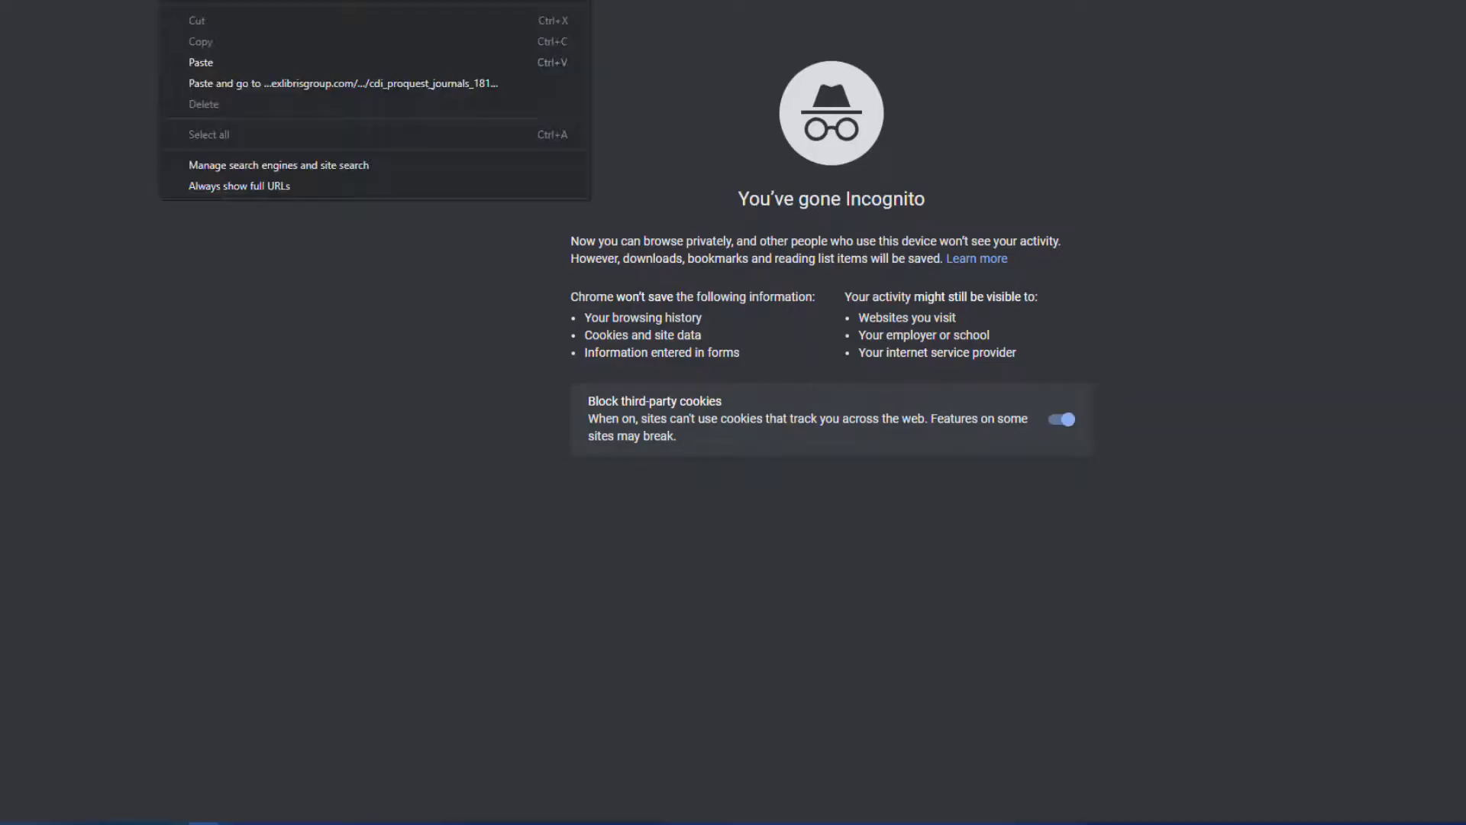
left_click(204, 68)
key("Return")
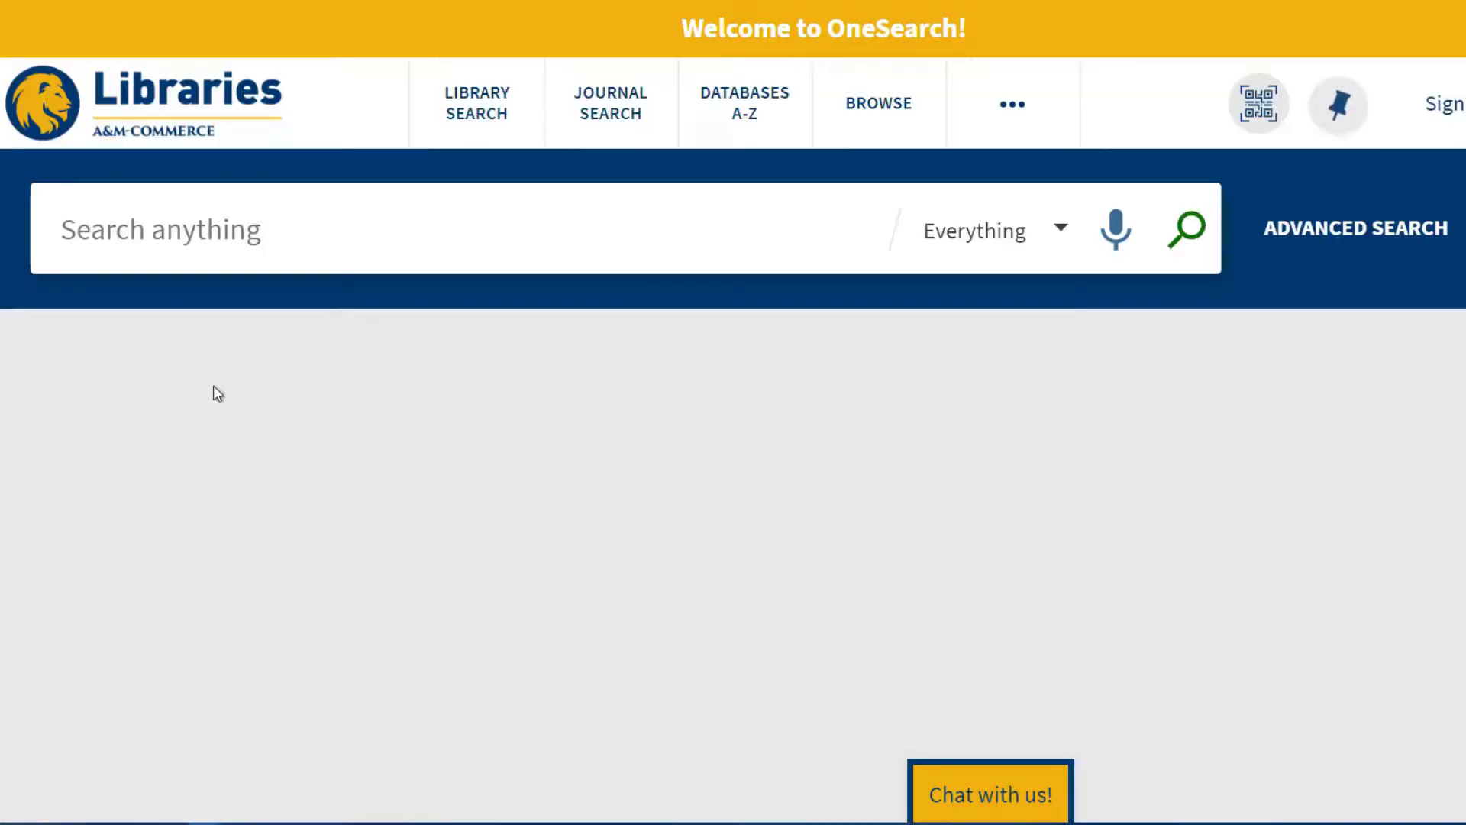
scroll(655, 468, "down", 3)
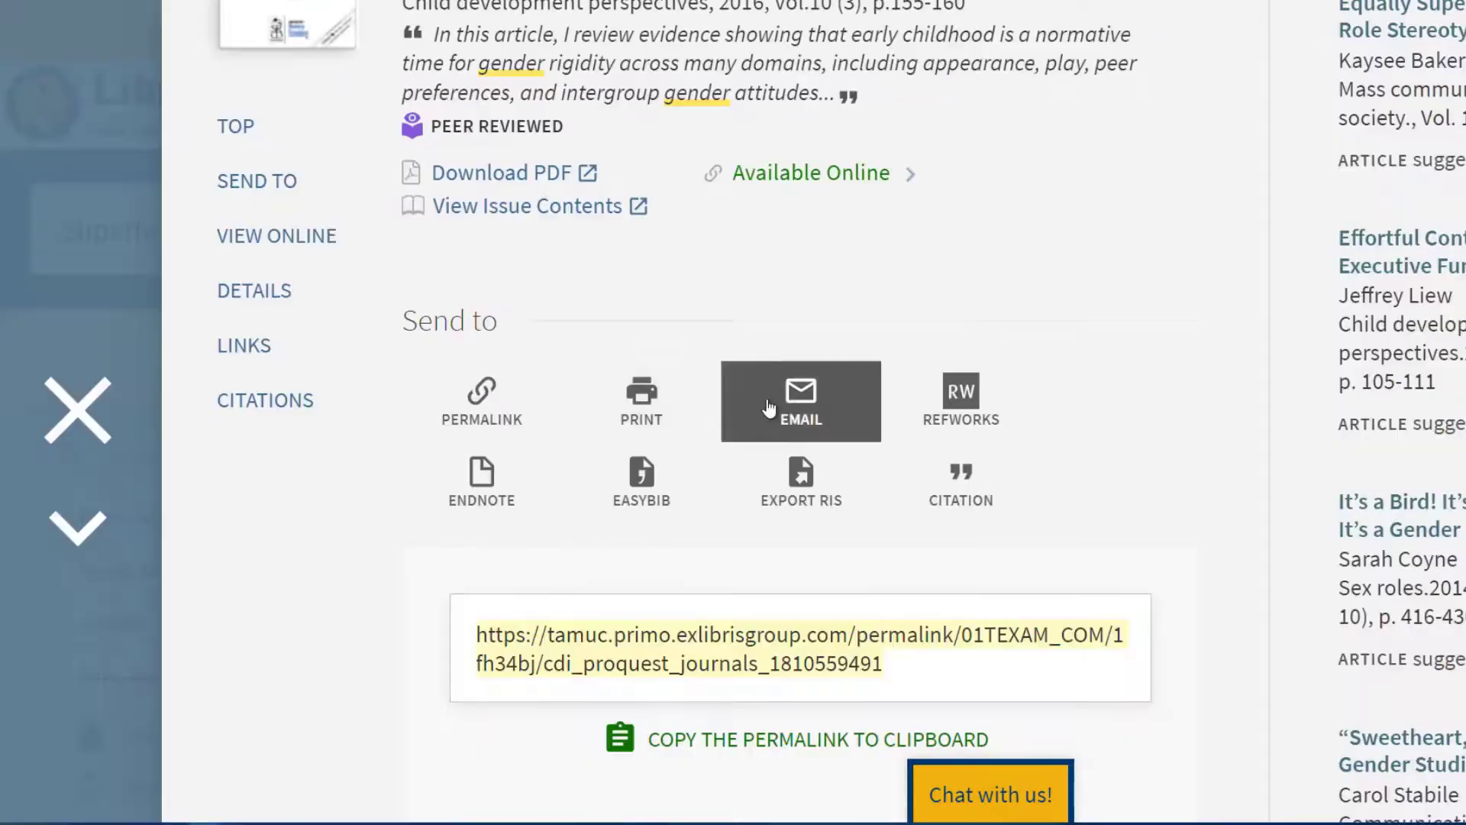
Display the article's citation and scroll to its MLA (7th edition) text
scroll(288, 484, "down", 1)
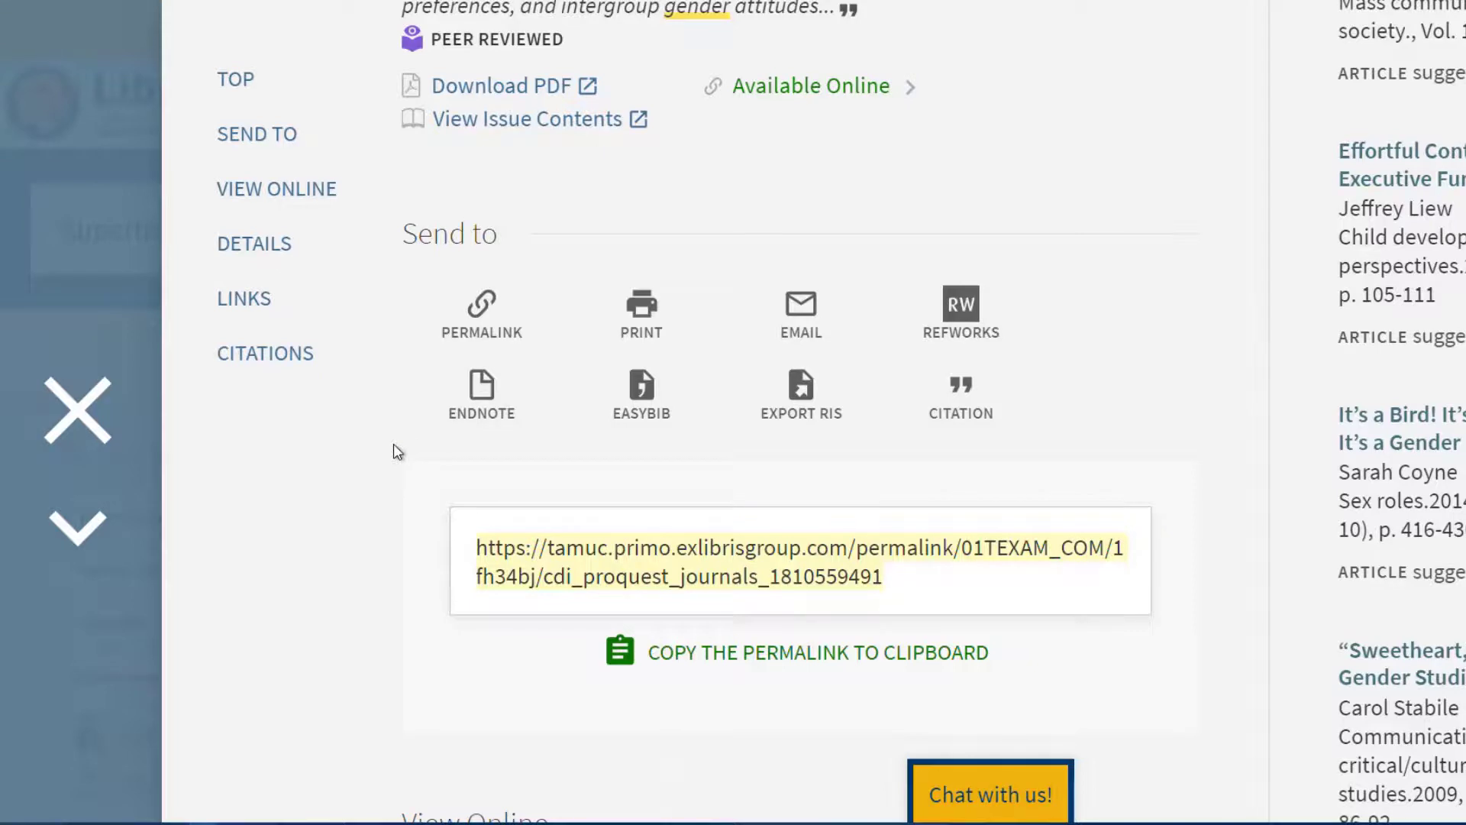
left_click(961, 395)
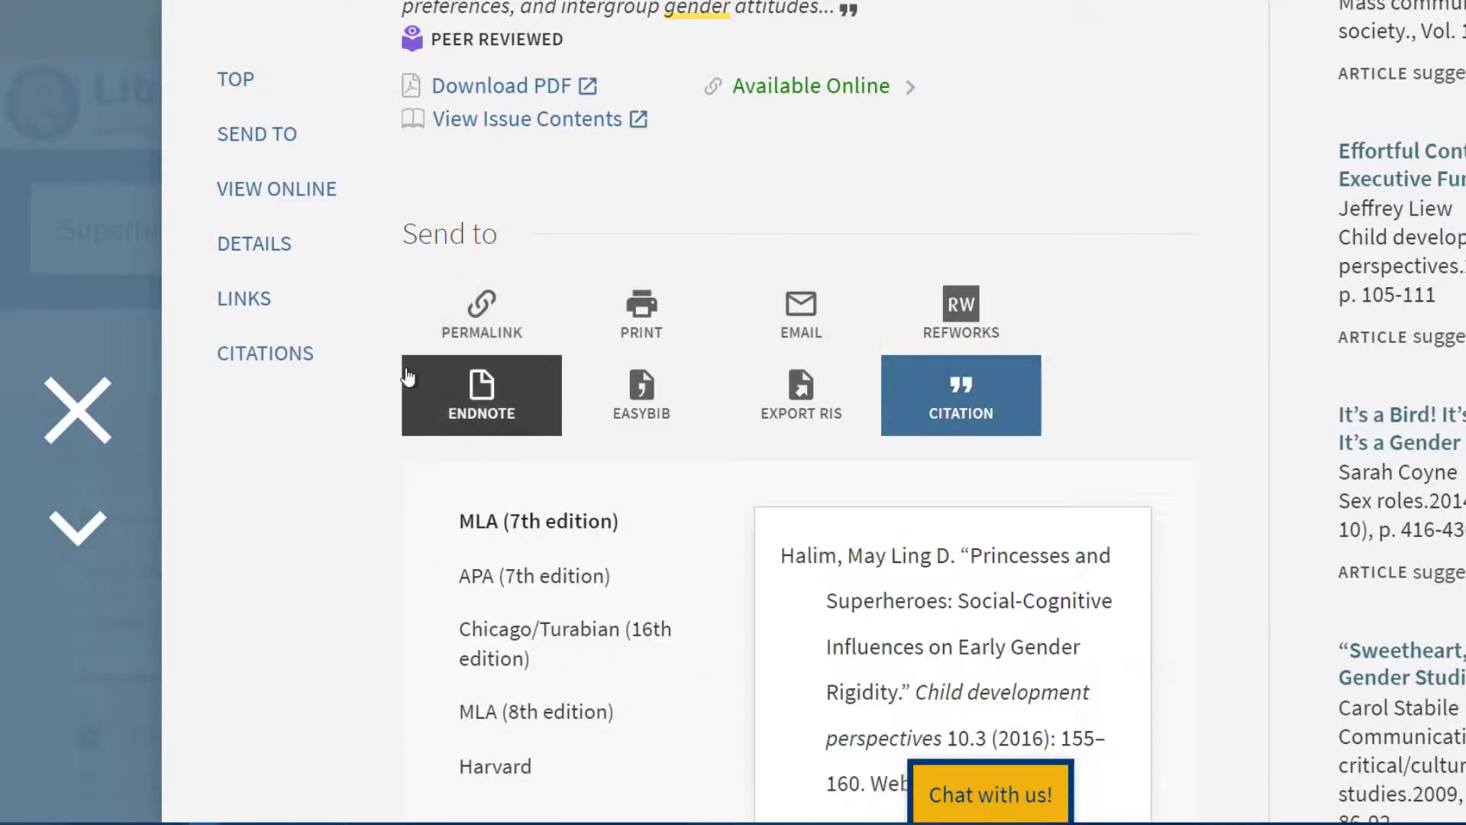
scroll(677, 386, "down", 3)
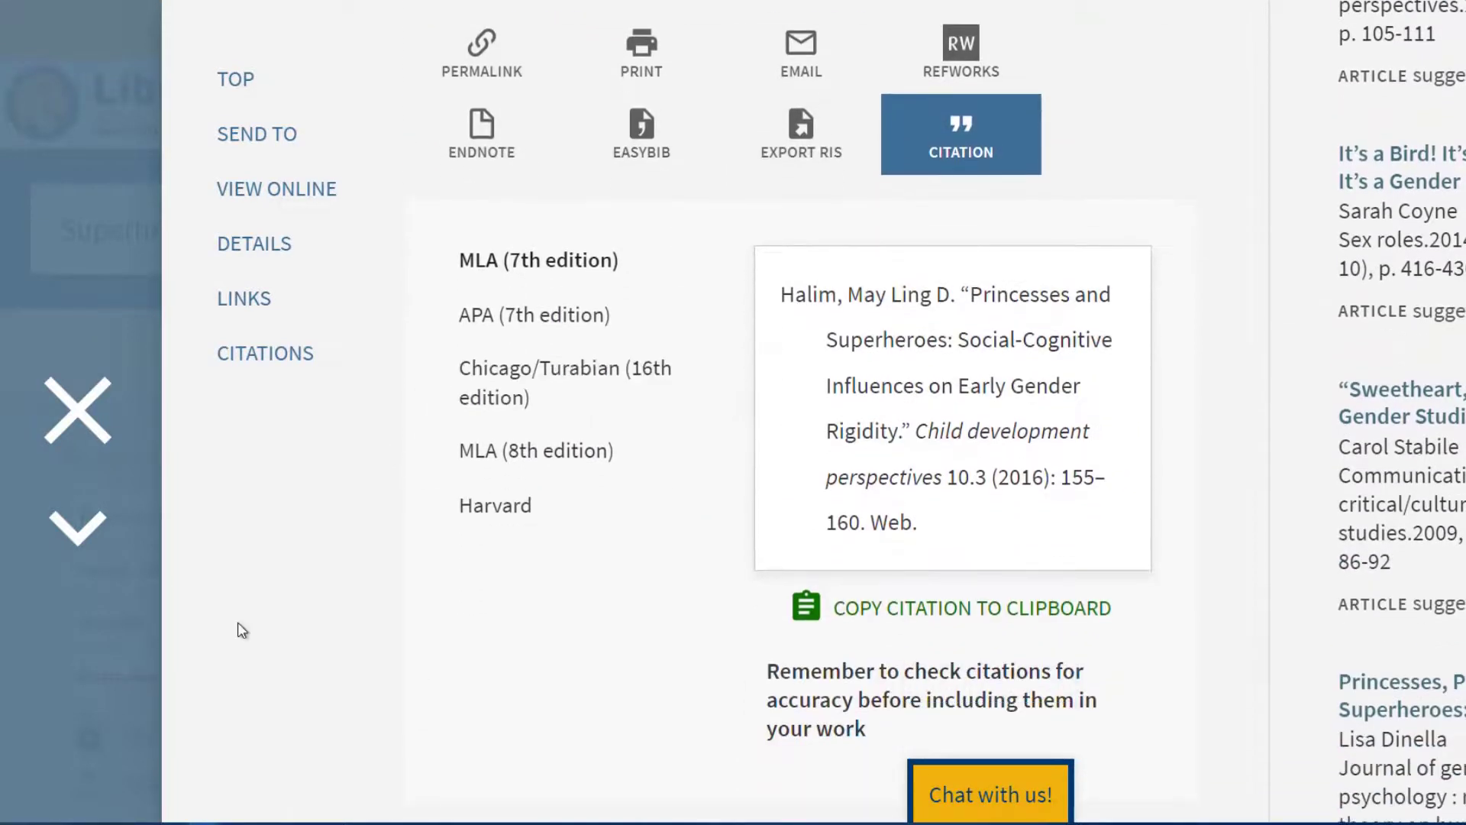